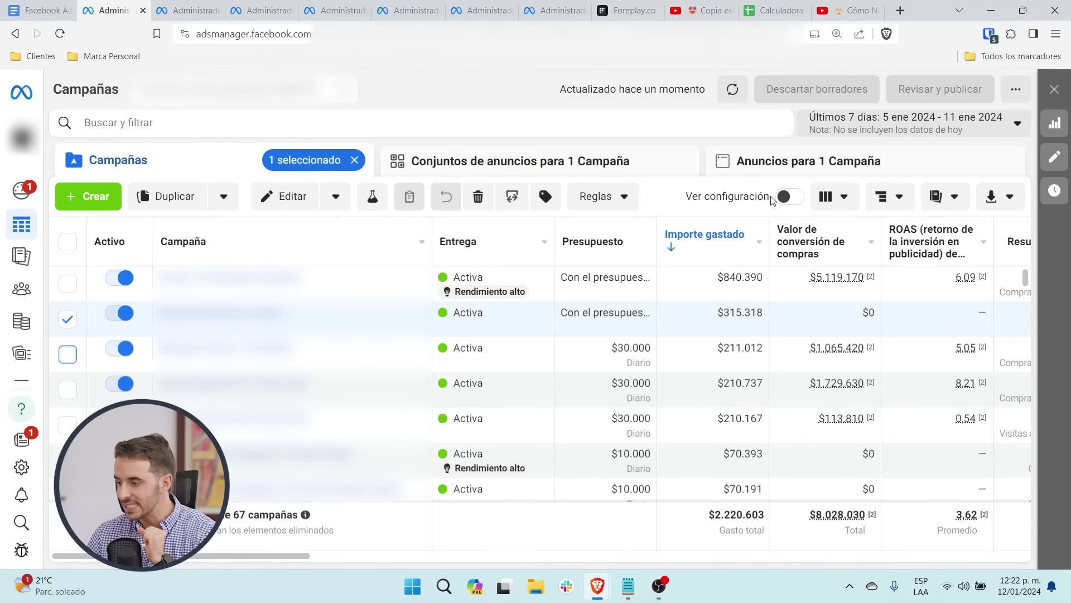
Step: Check the selected campaign's objective in the configuration view, and its amount spent and purchase conversion value in the performance view
left_click(790, 199)
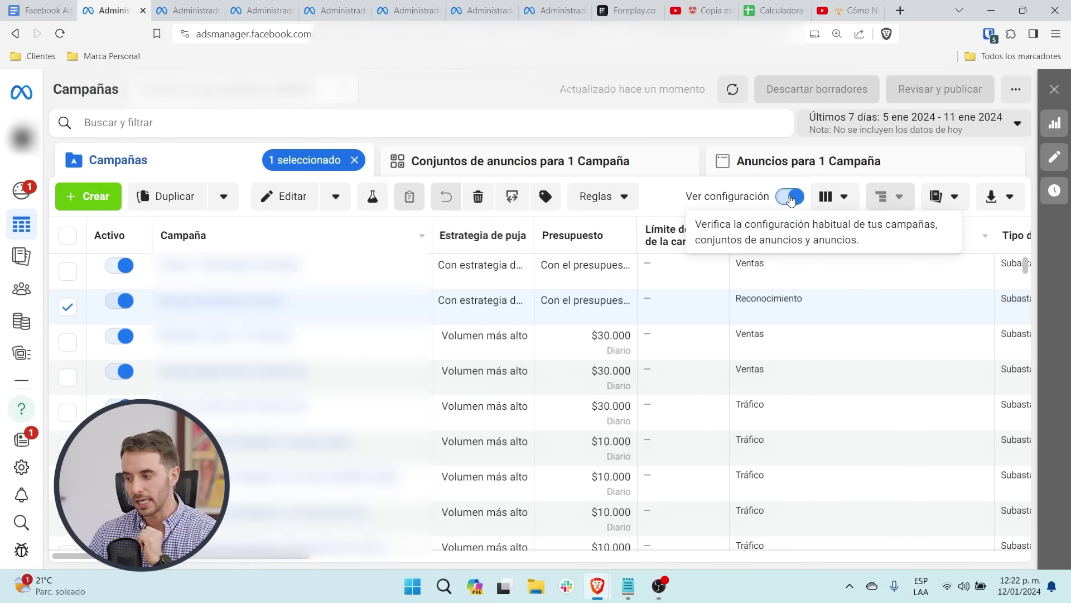
left_click_drag(734, 299, 814, 299)
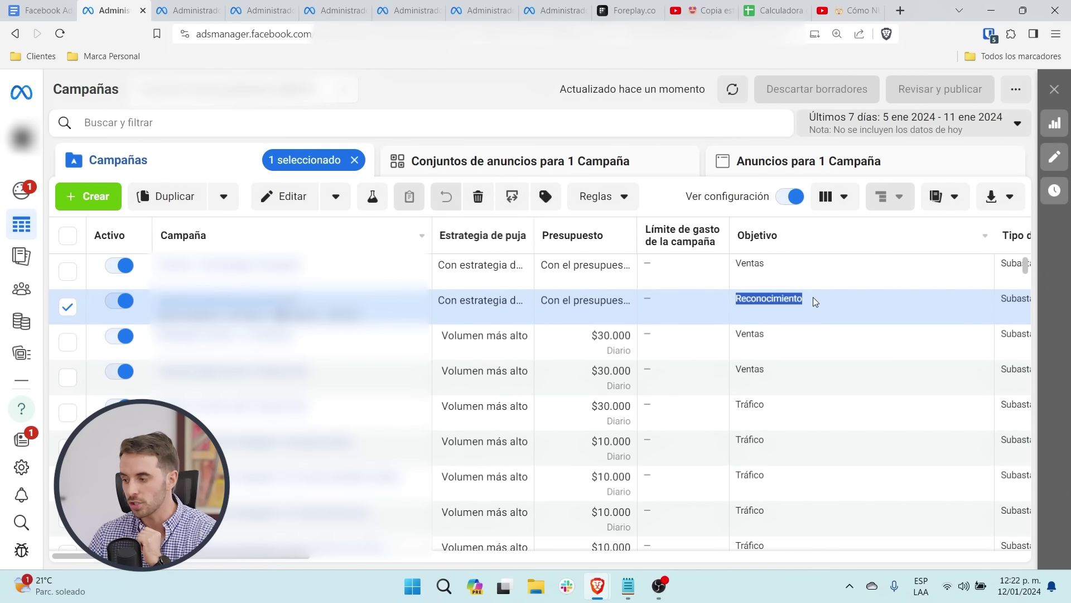
left_click(791, 198)
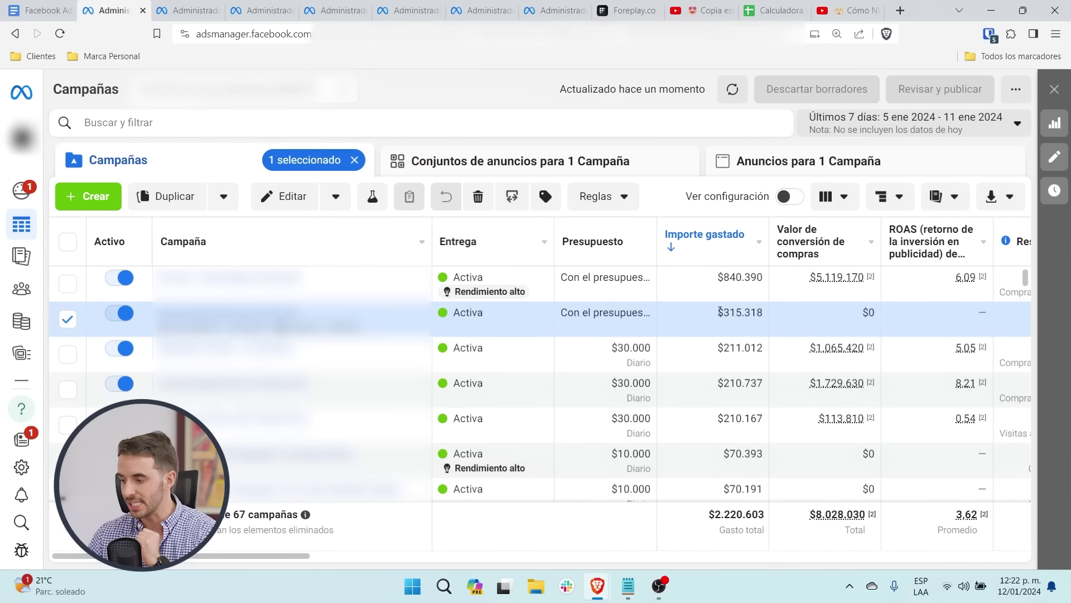
double_click(762, 311)
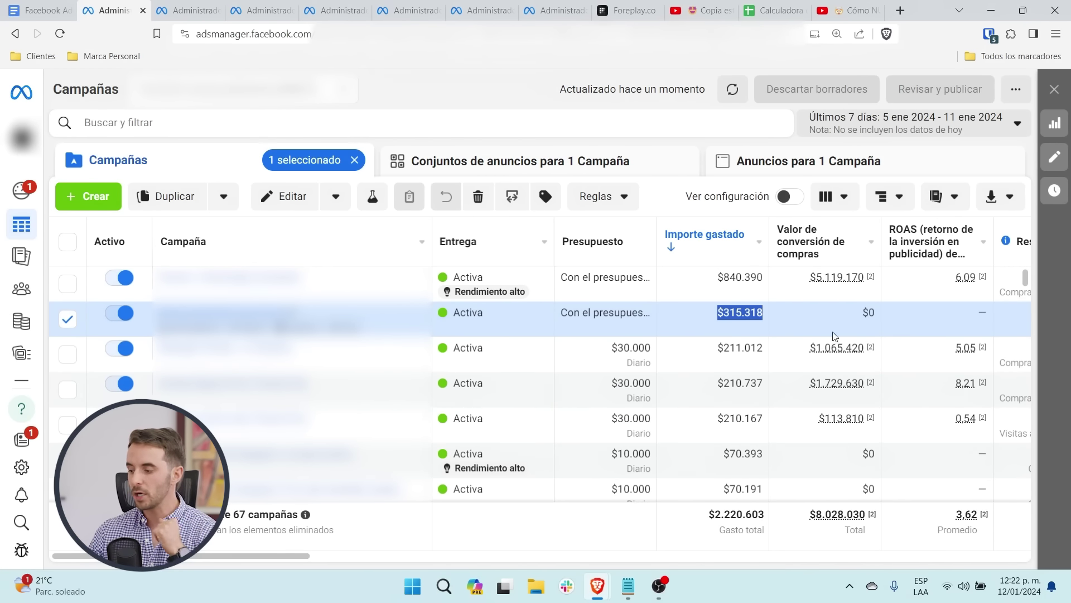
double_click(868, 311)
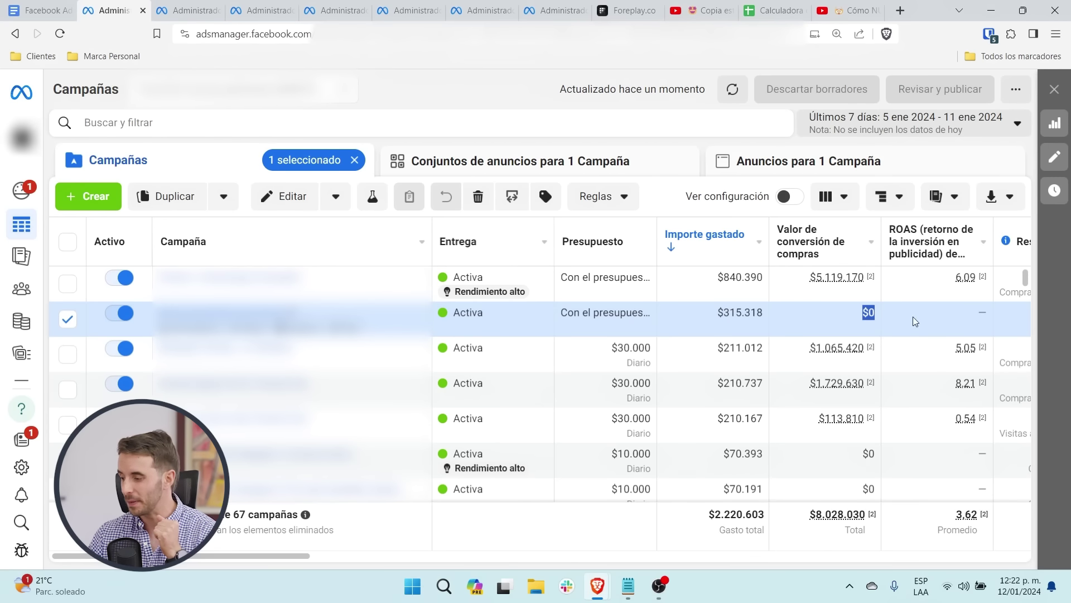
Step: Examine the selected campaign's reach, link clicks and CTR in the performance columns
left_click_drag(309, 556, 908, 556)
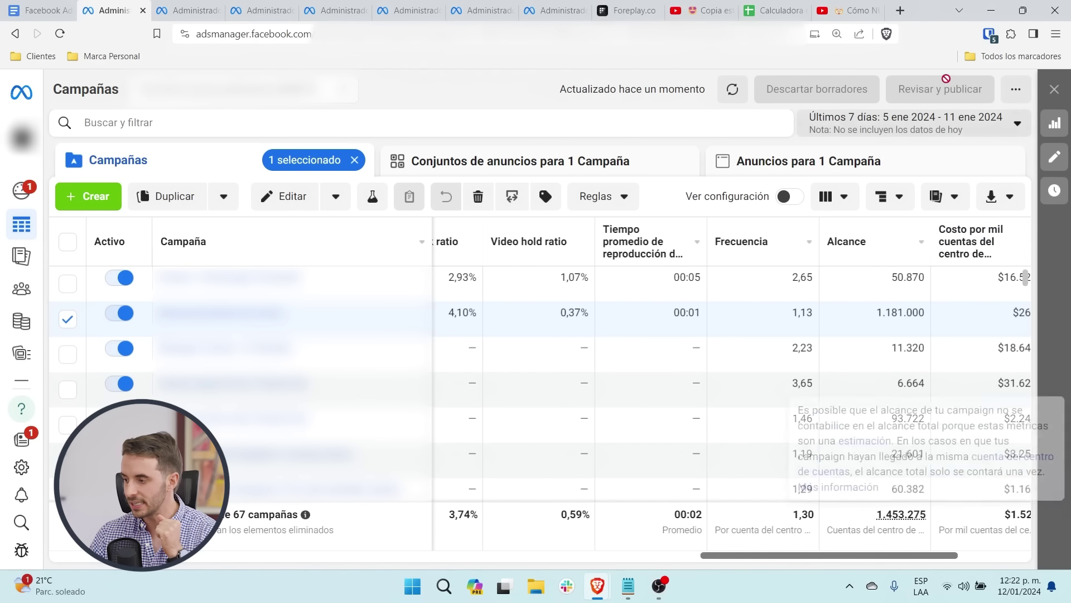
left_click_drag(876, 313, 932, 316)
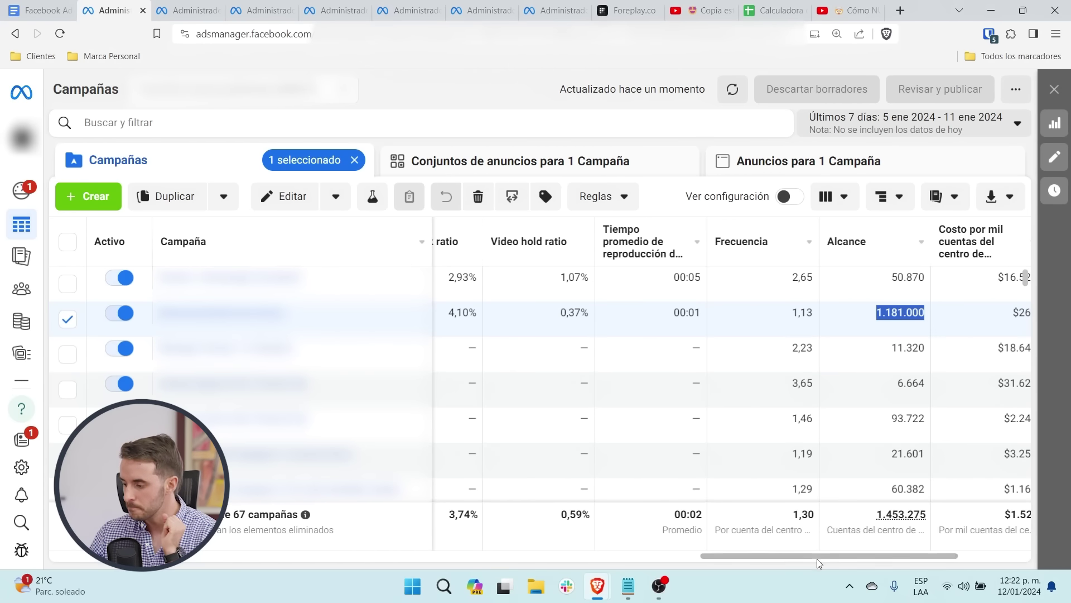
left_click_drag(813, 561, 654, 560)
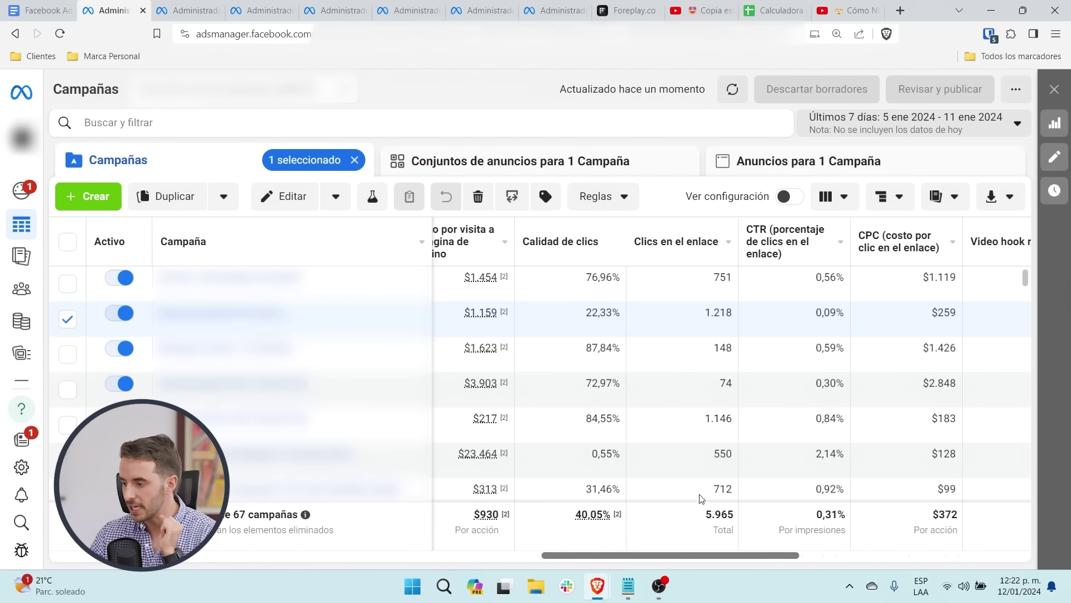
left_click_drag(705, 312, 738, 319)
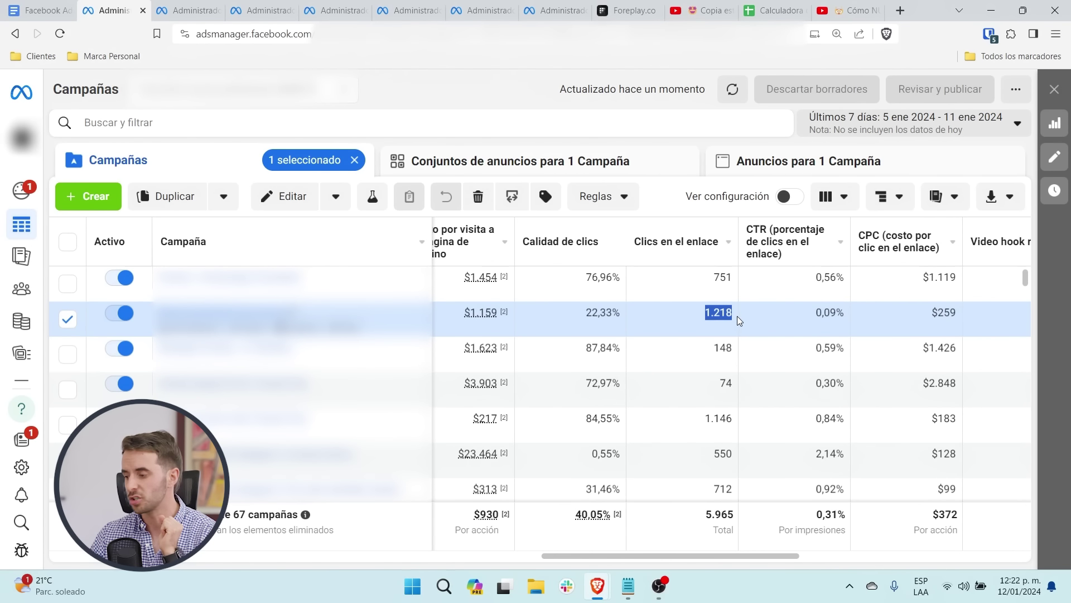
mouse_move(818, 319)
left_mouse_down()
mouse_move(849, 318)
mouse_move(809, 320)
left_mouse_up()
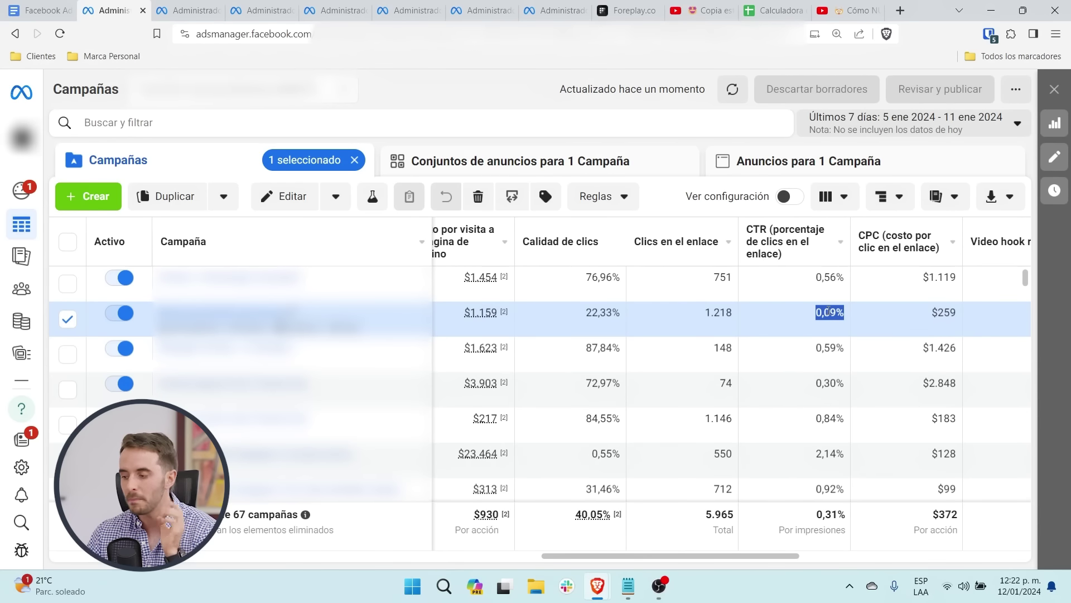
scroll(828, 311, "left", 15)
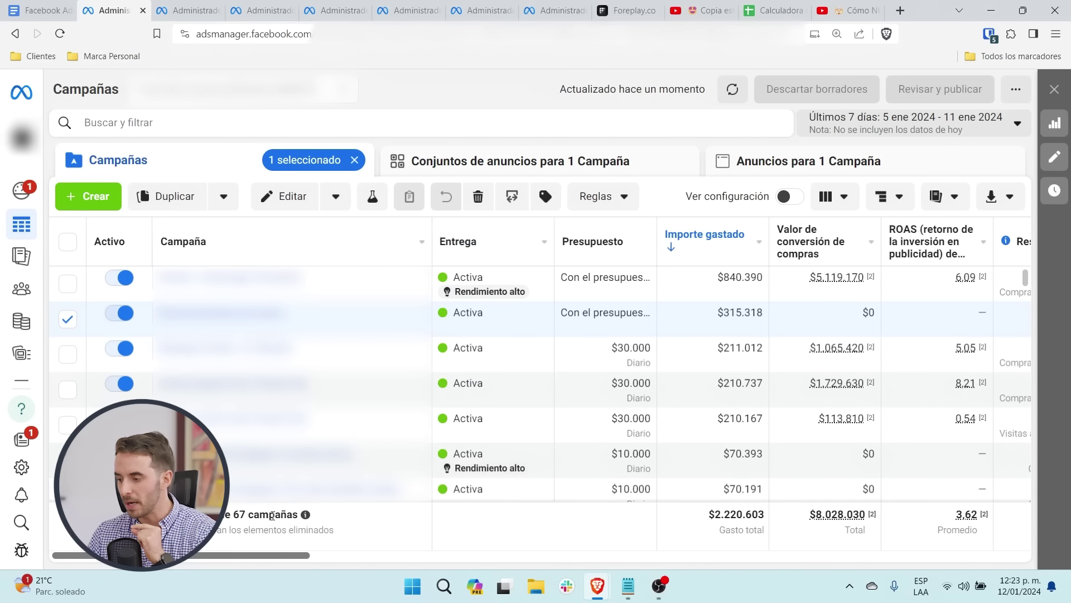
Step: Select only the first campaign in the list and check its objective in the configuration view
left_click(784, 197)
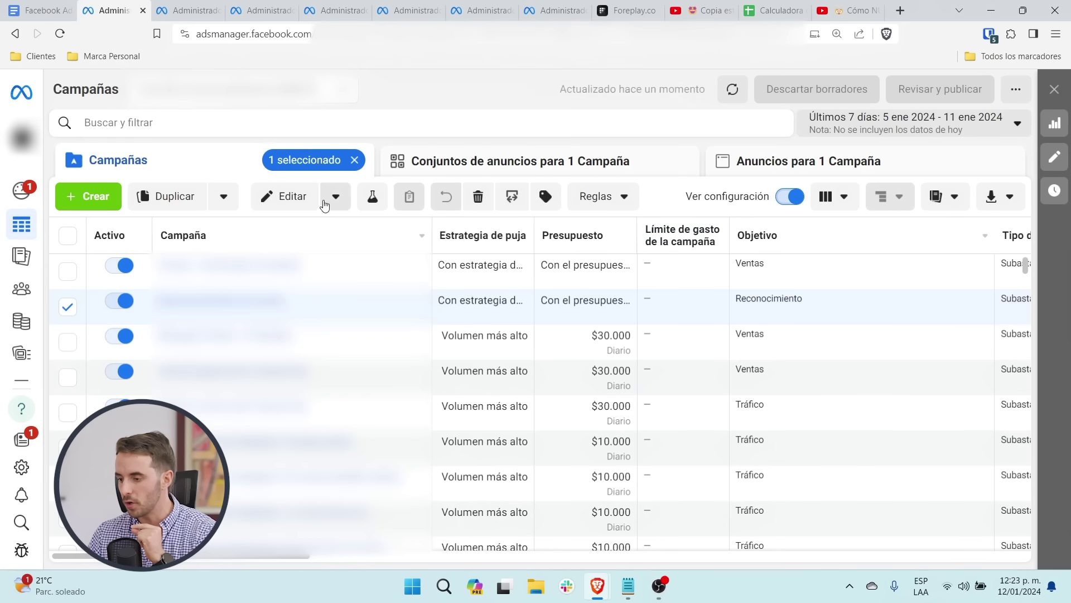
left_click(354, 161)
left_click(70, 275)
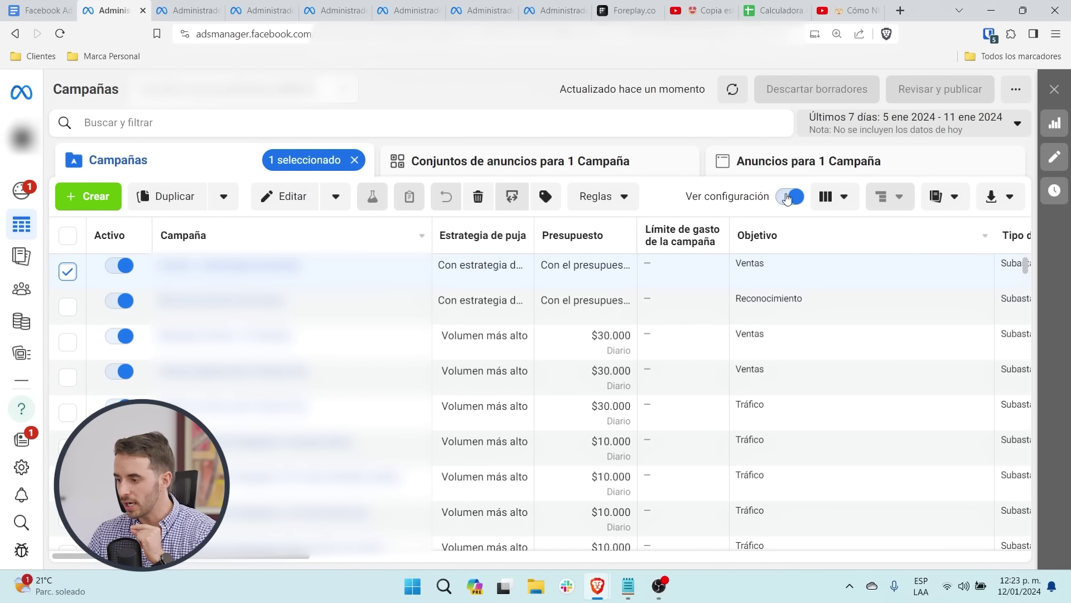
left_click_drag(732, 270, 794, 264)
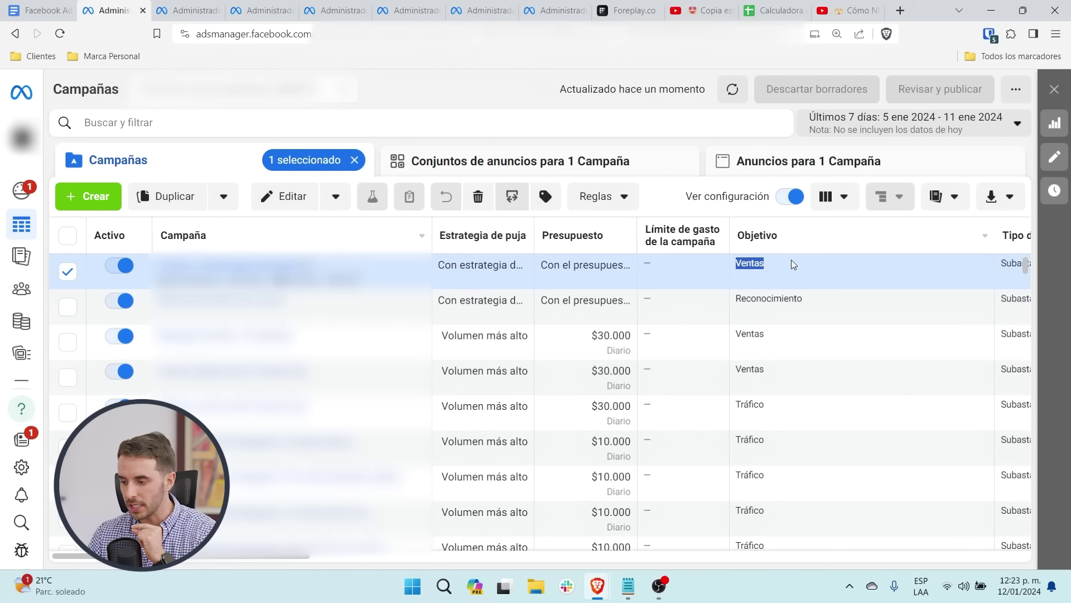
left_click(790, 197)
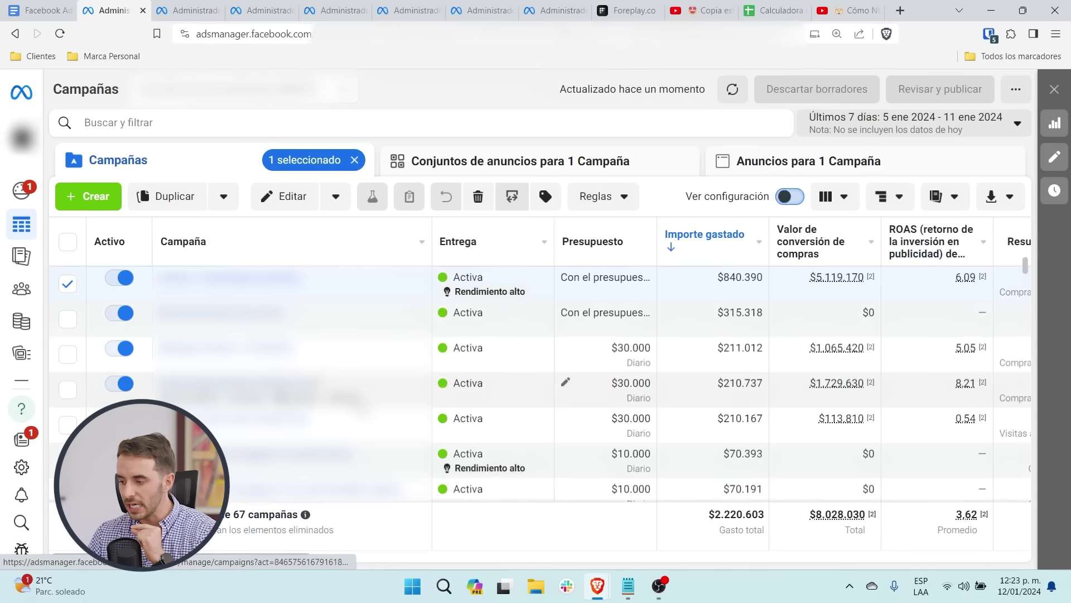
Step: Examine the first campaign's reach in the Alcance column
left_click_drag(234, 555, 848, 592)
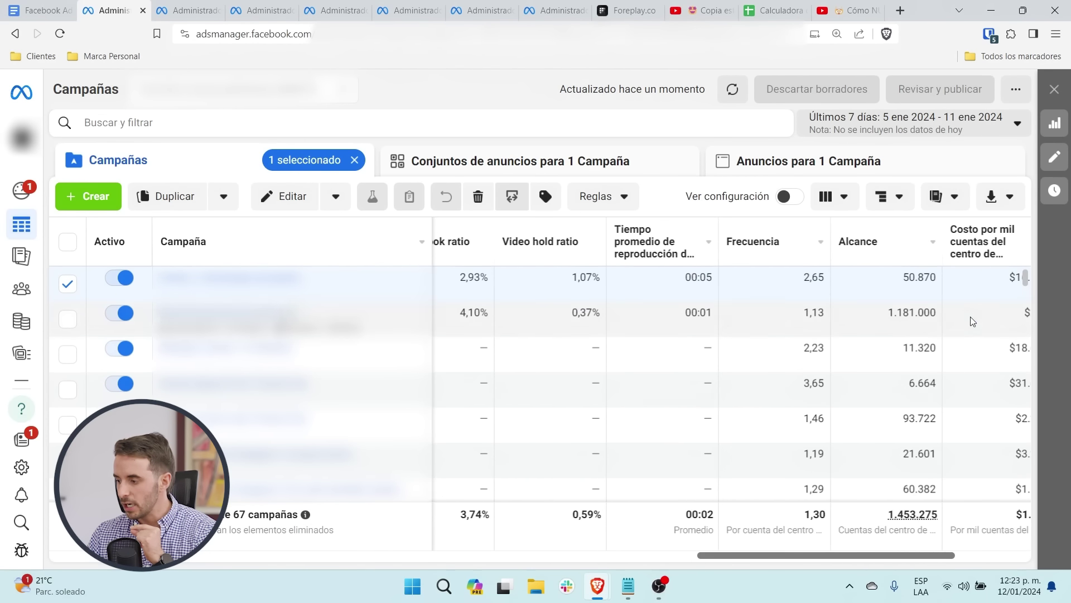
left_click_drag(901, 278, 895, 313)
left_click_drag(920, 278, 939, 279)
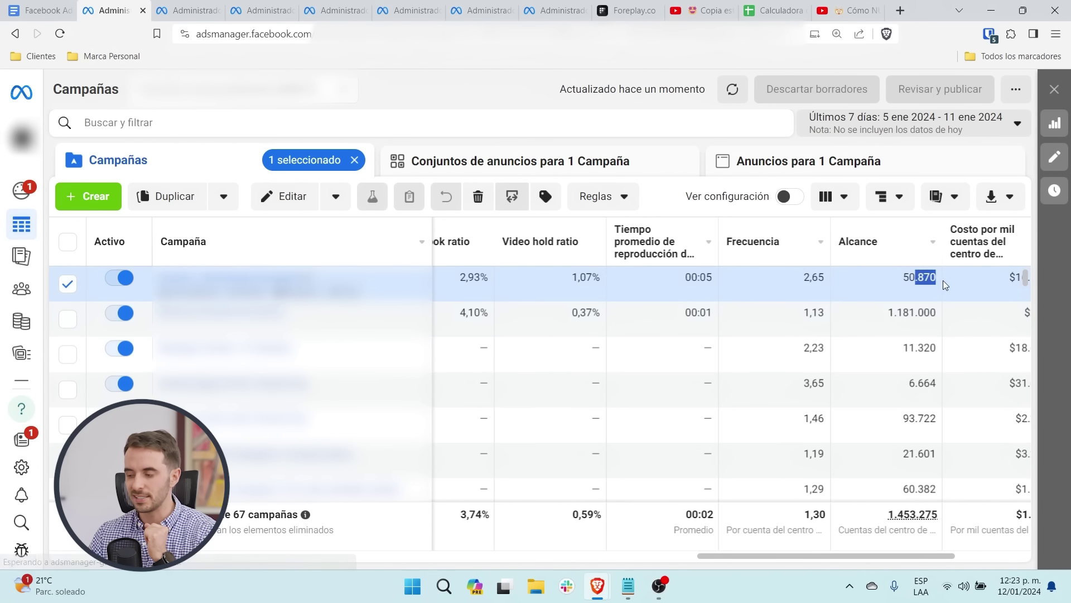
double_click(934, 279)
Step: Examine the first campaign's amount spent, purchase conversion value and ROAS
left_click_drag(770, 556, 288, 556)
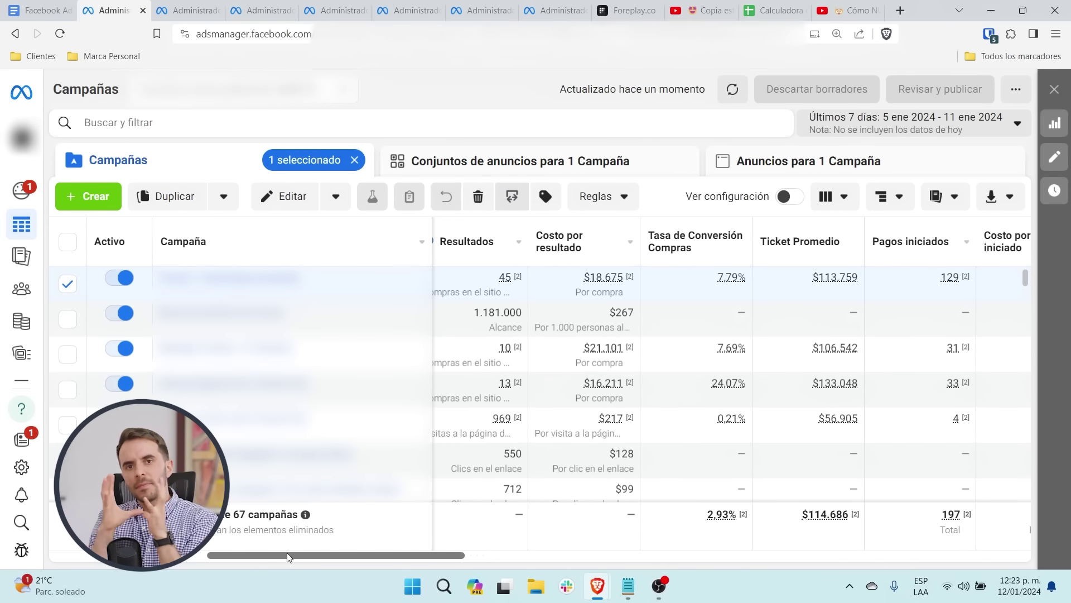
left_click_drag(286, 556, 271, 556)
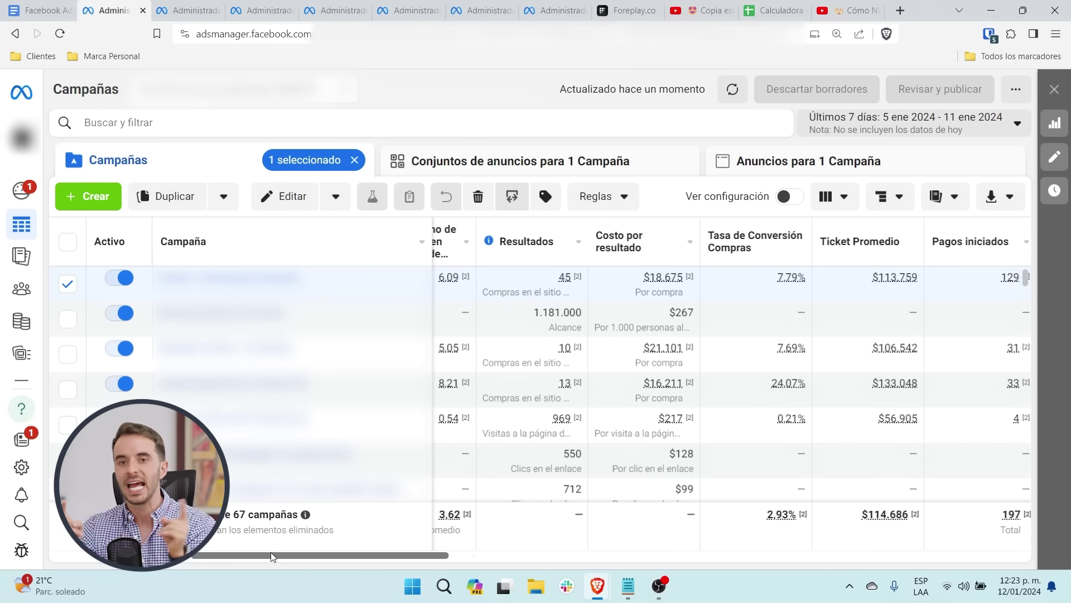
left_click_drag(272, 556, 191, 557)
left_click_drag(501, 278, 553, 287)
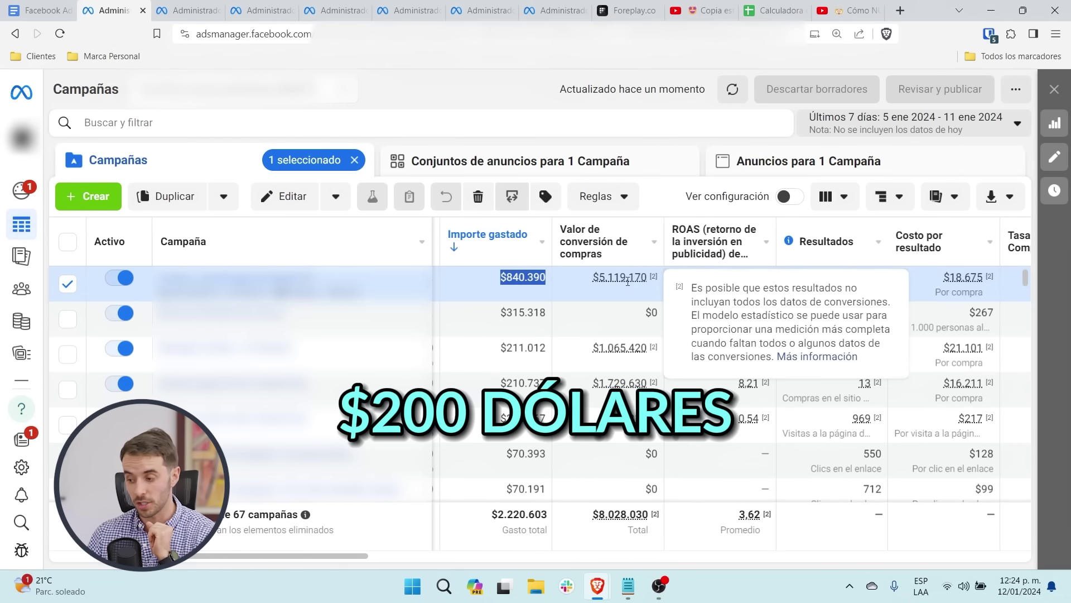
left_click_drag(593, 278, 646, 292)
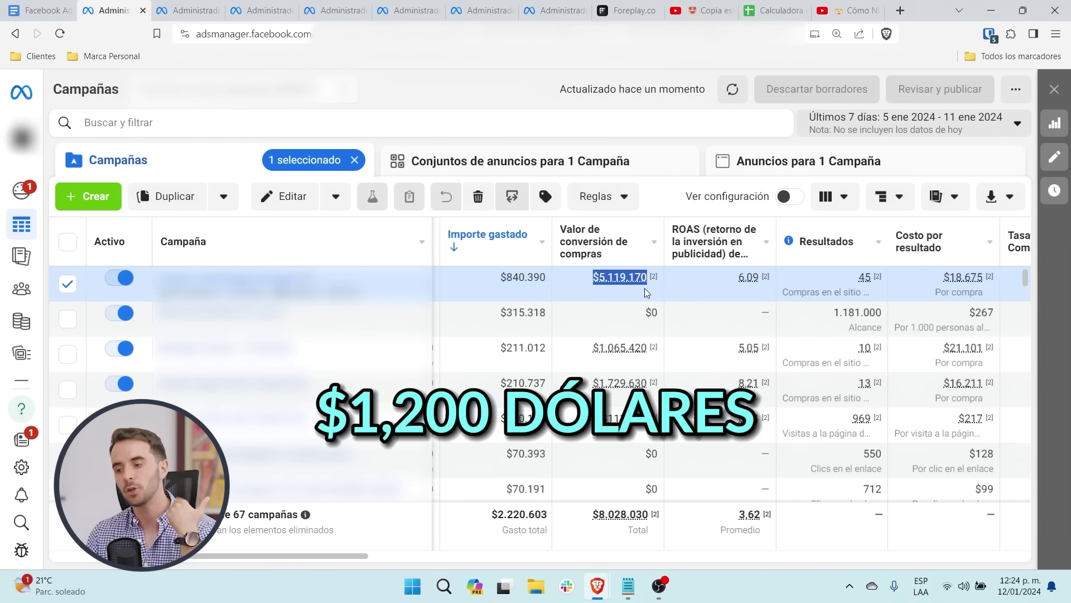
left_click_drag(738, 277, 760, 286)
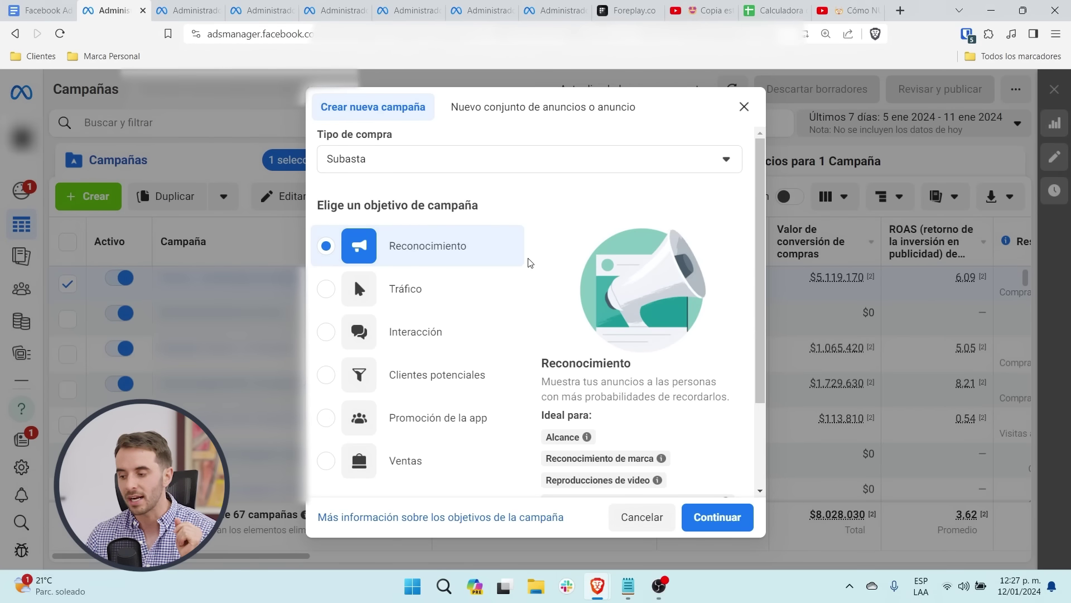
Step: Highlight Reconocimiento in the new-campaign dialog, and check the first campaign's objective in the other ad account's configuration view
left_click_drag(468, 246, 389, 246)
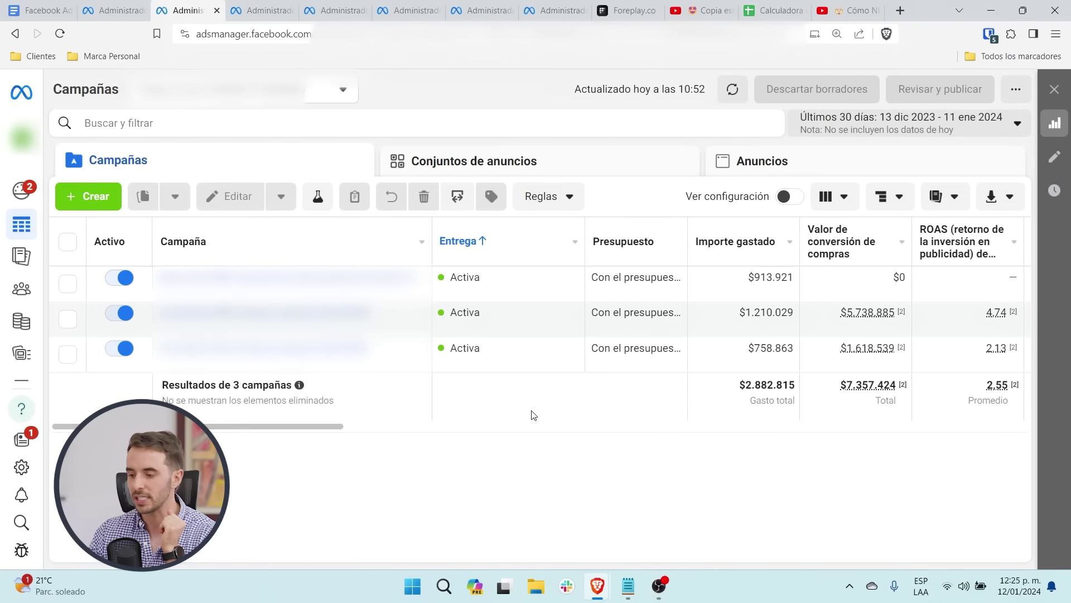
left_click(789, 196)
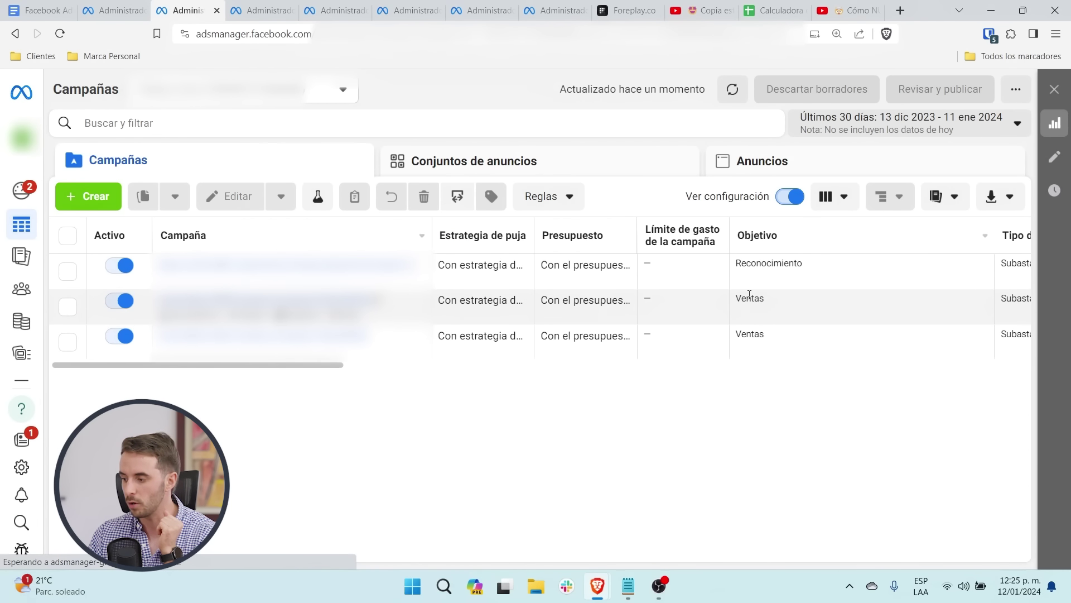
left_click_drag(751, 265, 813, 266)
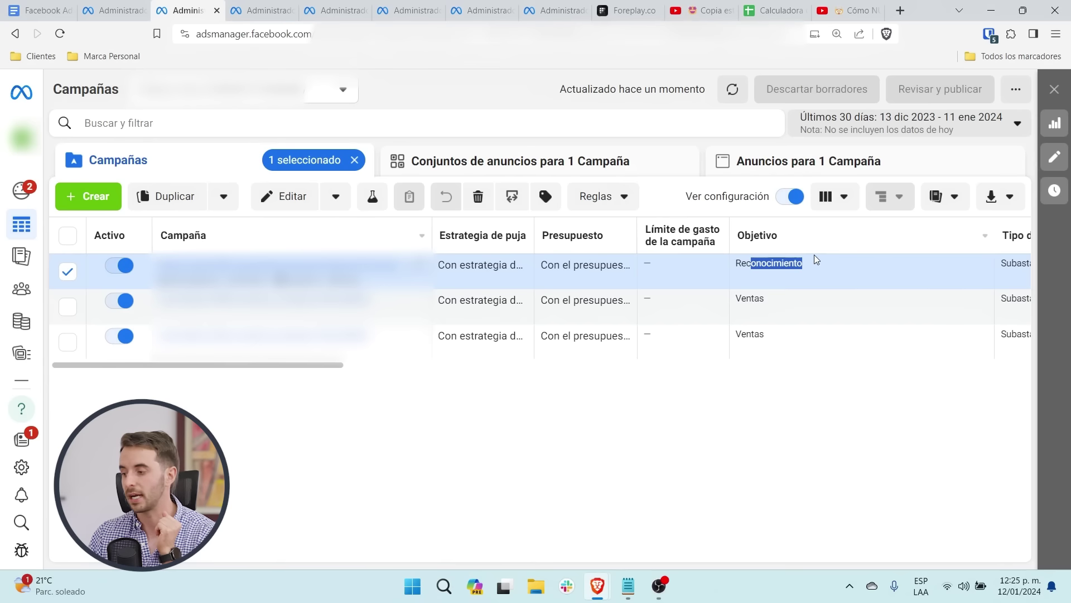
left_click(787, 199)
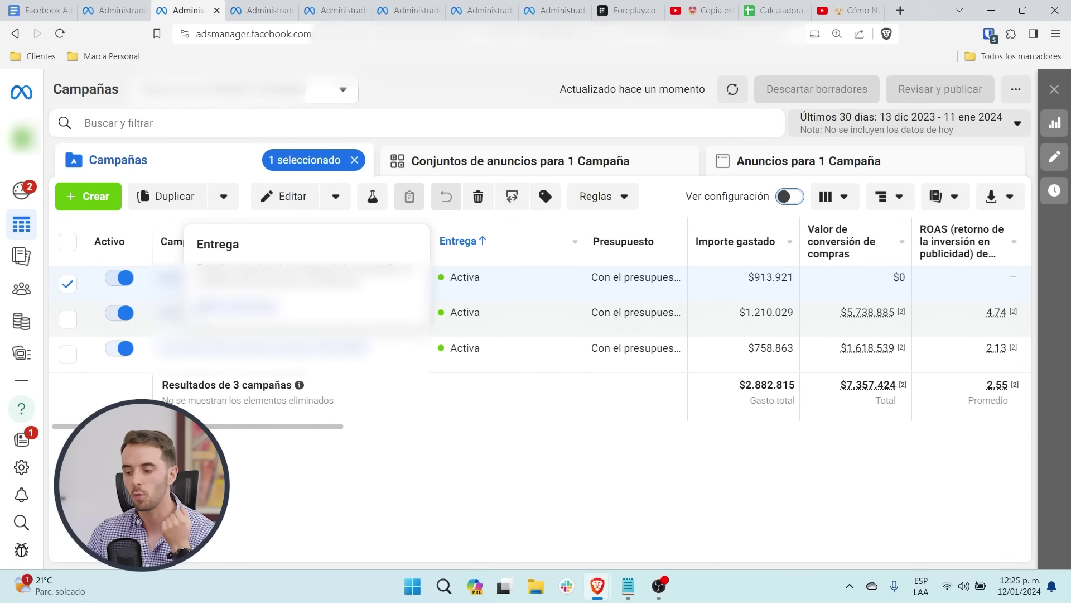
Step: Open the first campaign's ad set for editing and highlight its Ubicaciones del negocio setting
left_click(223, 291)
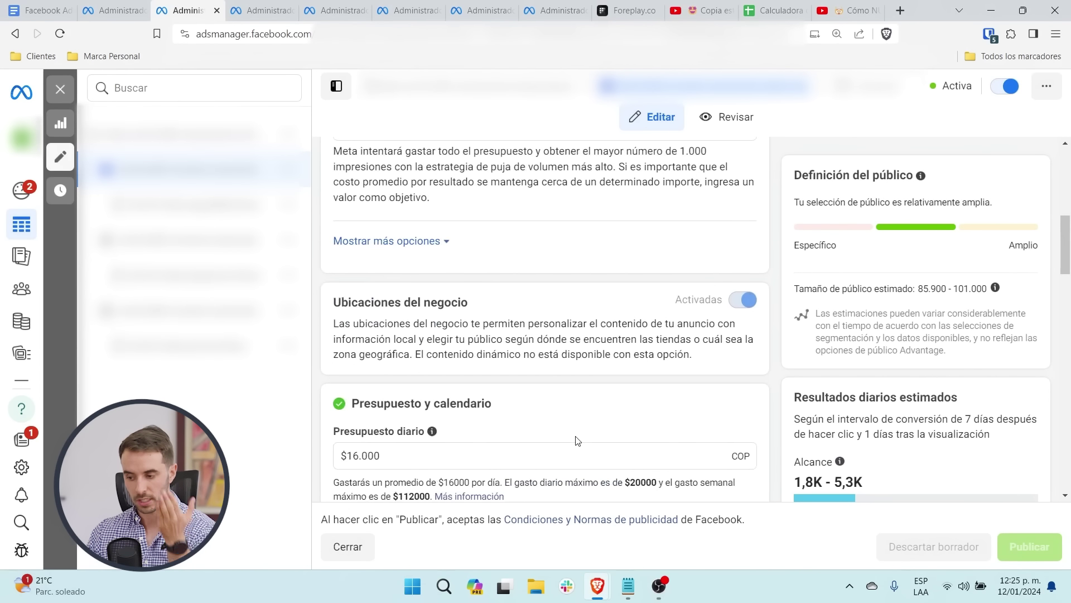
left_click_drag(330, 304, 471, 305)
left_click_drag(649, 296, 768, 304)
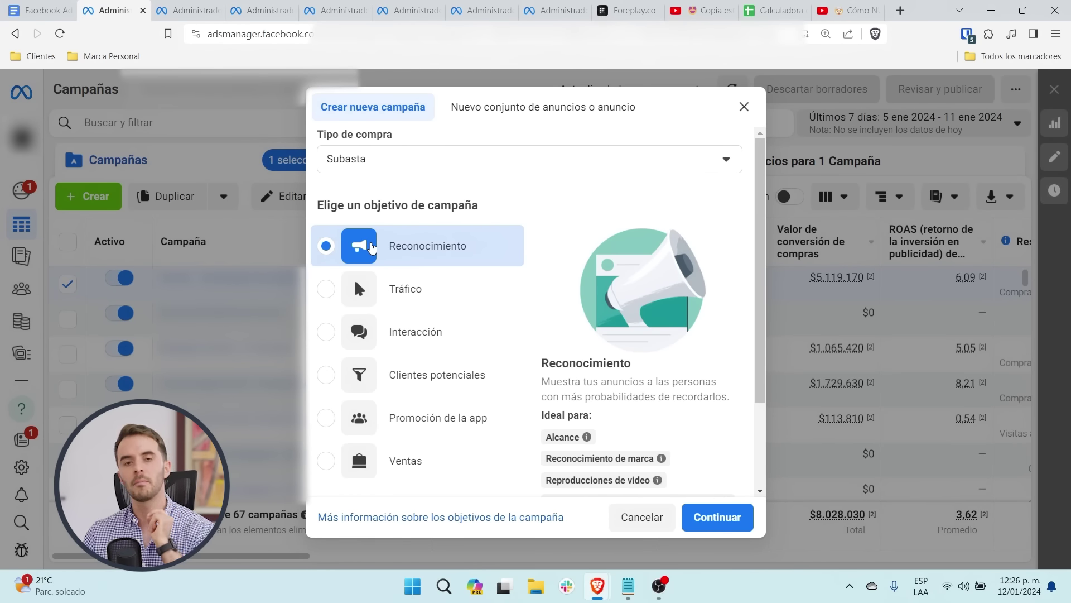
Step: Highlight Reconocimiento in the new-campaign dialog, and highlight Reconocimiento and Tráfico in point 2 of the Google Docs outline
left_click_drag(372, 247, 486, 251)
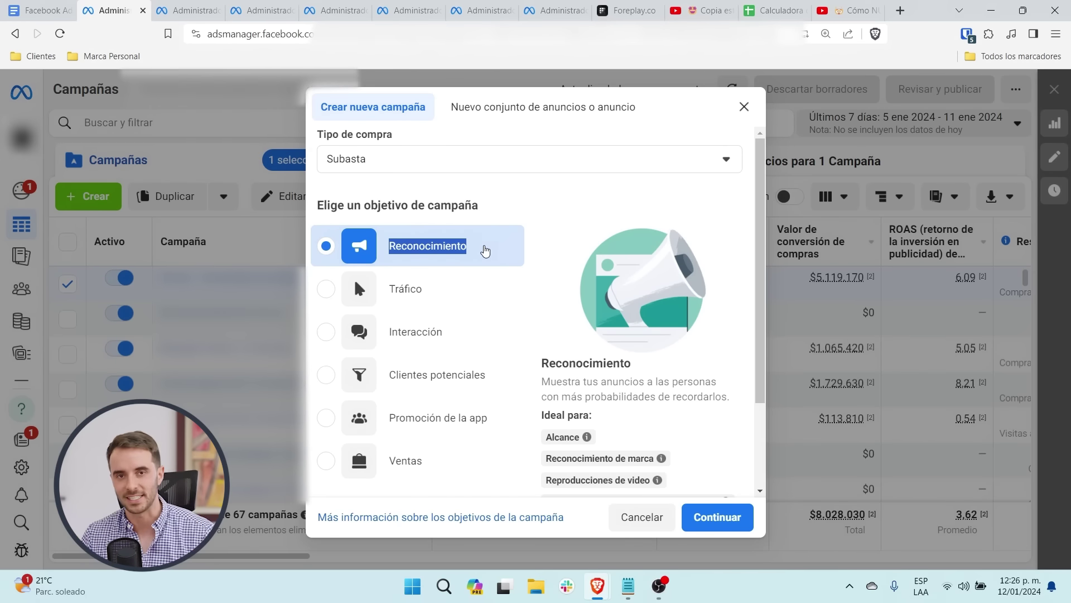
key("ctrl+shift+Tab")
double_click(603, 335)
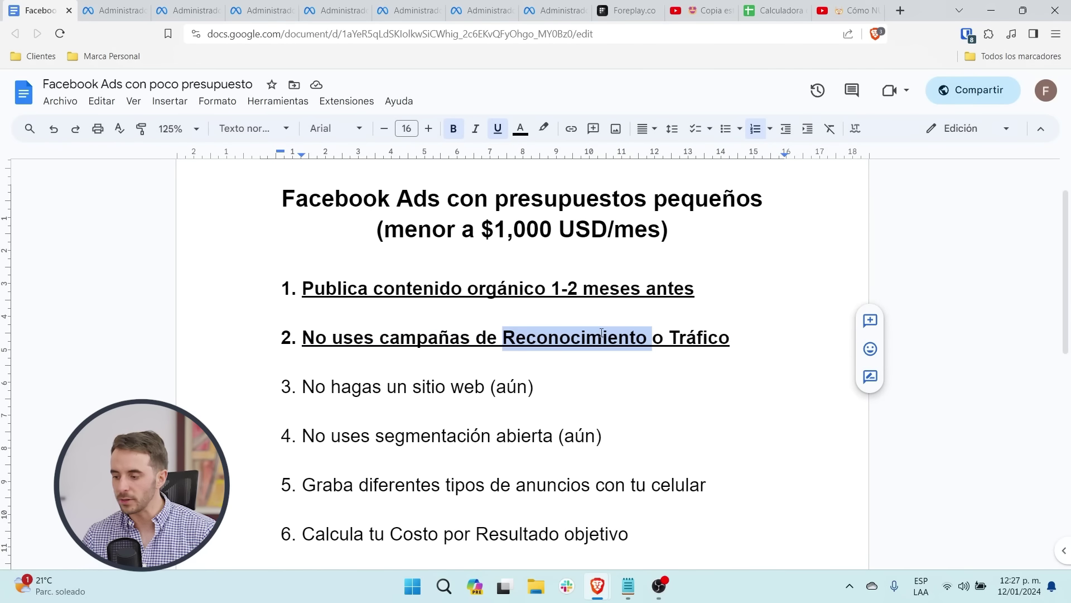
double_click(691, 338)
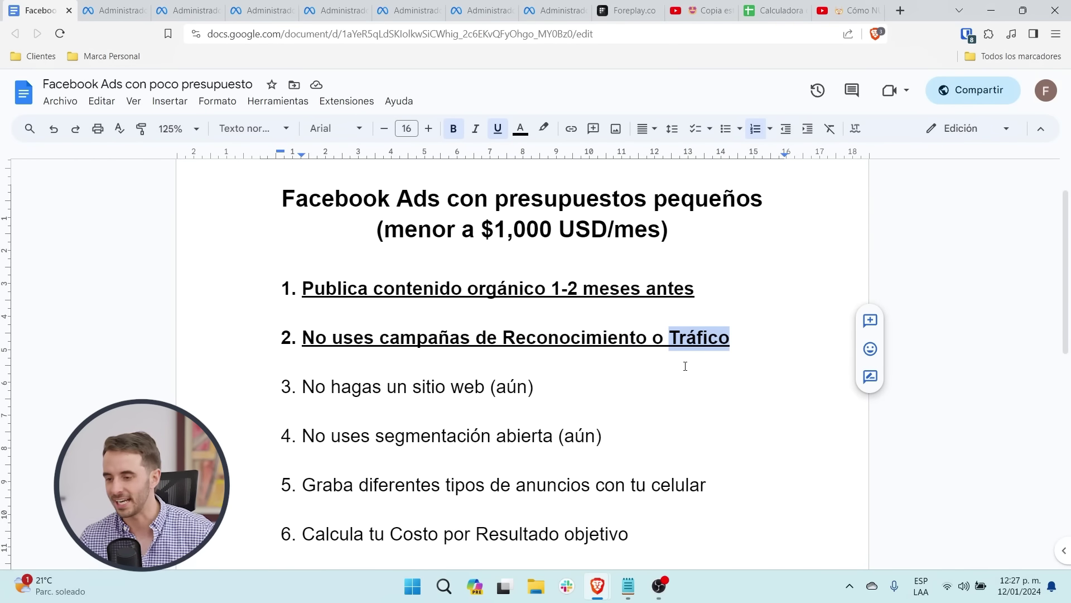
Step: Return to Ads Manager and examine the Tráfico objective's uses, highlighting Messenger, Instagram y WhatsApp and Visitas al perfil de Instagram
key("ctrl+Tab")
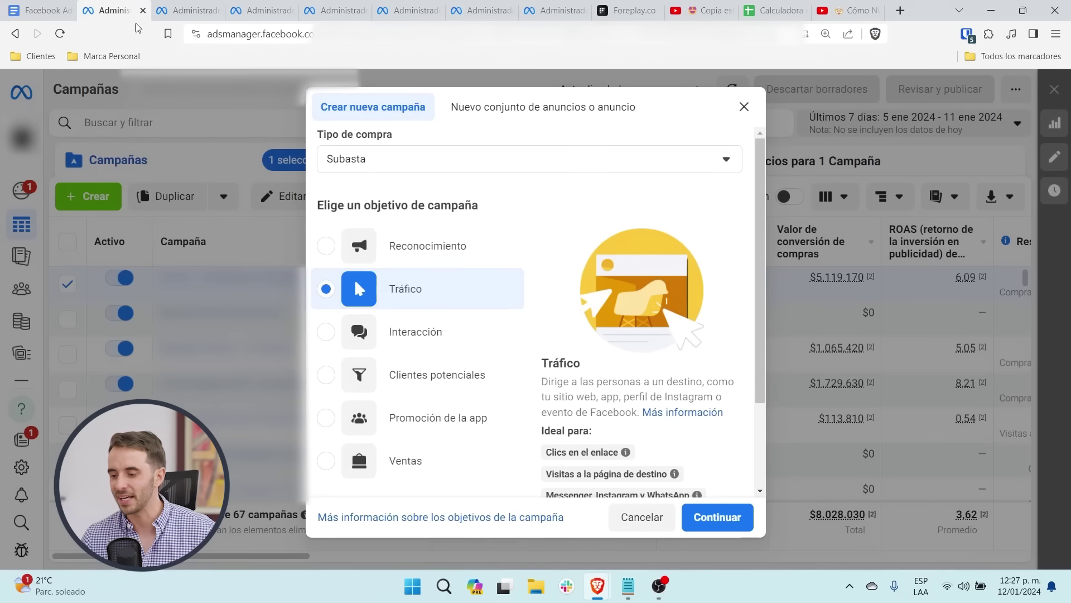
double_click(403, 290)
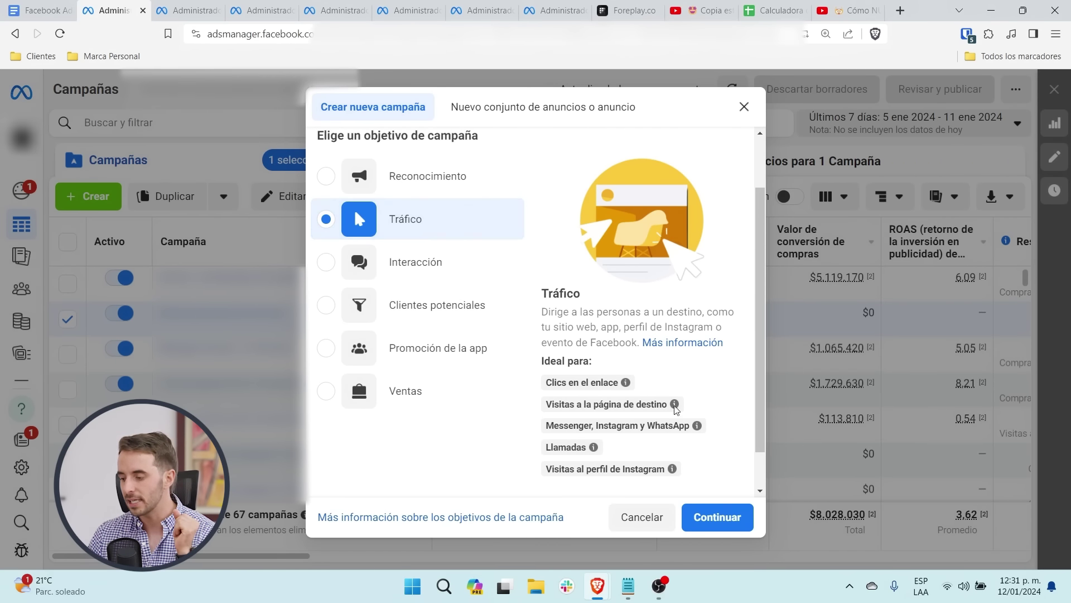
mouse_move(550, 427)
left_click_drag(550, 426, 677, 423)
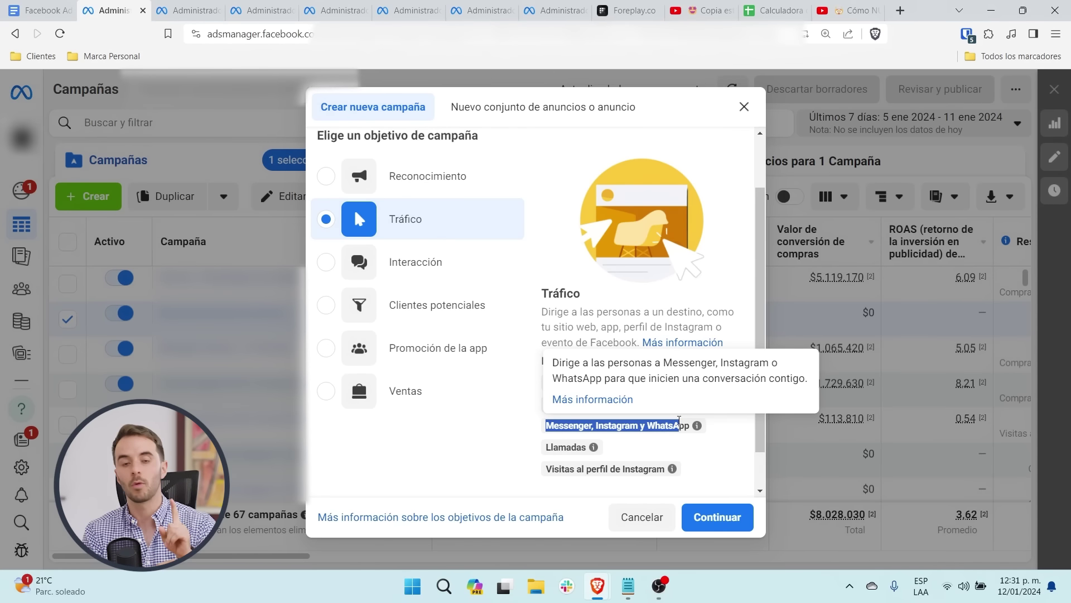
triple_click(605, 468)
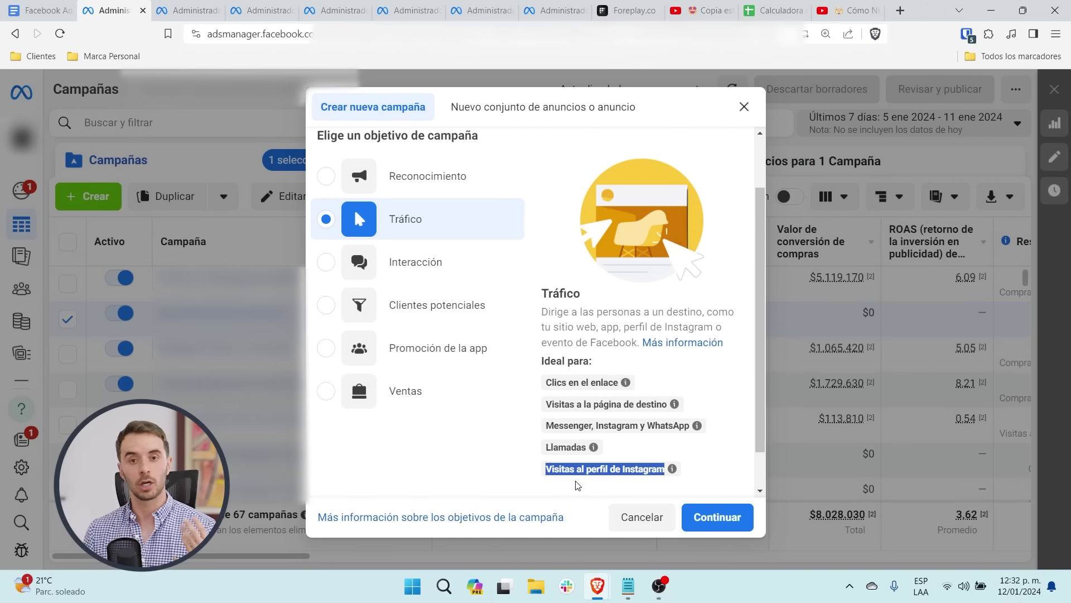
Step: Select the Interacción objective in the new-campaign dialog, highlighting its name and the Messenger, Instagram y WhatsApp use
left_click(417, 272)
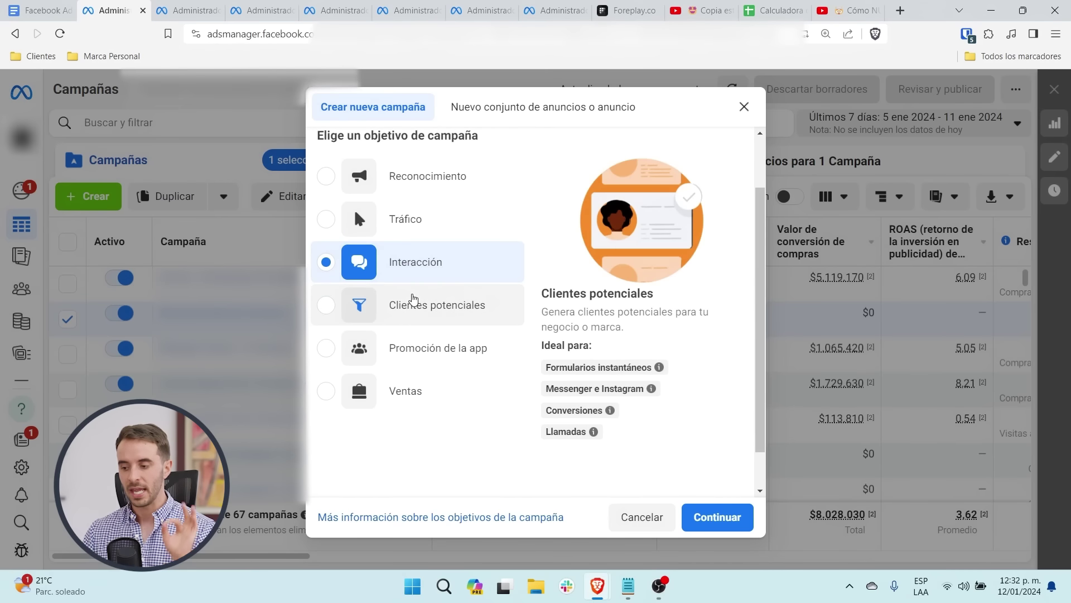
left_click_drag(391, 262, 500, 254)
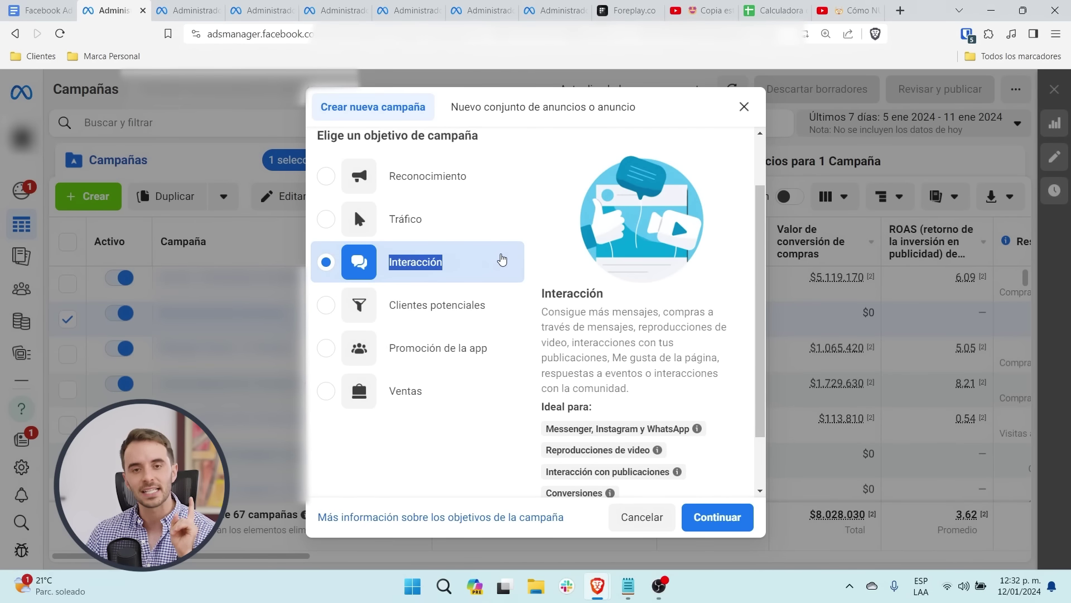
mouse_move(547, 429)
left_click_drag(546, 428, 684, 429)
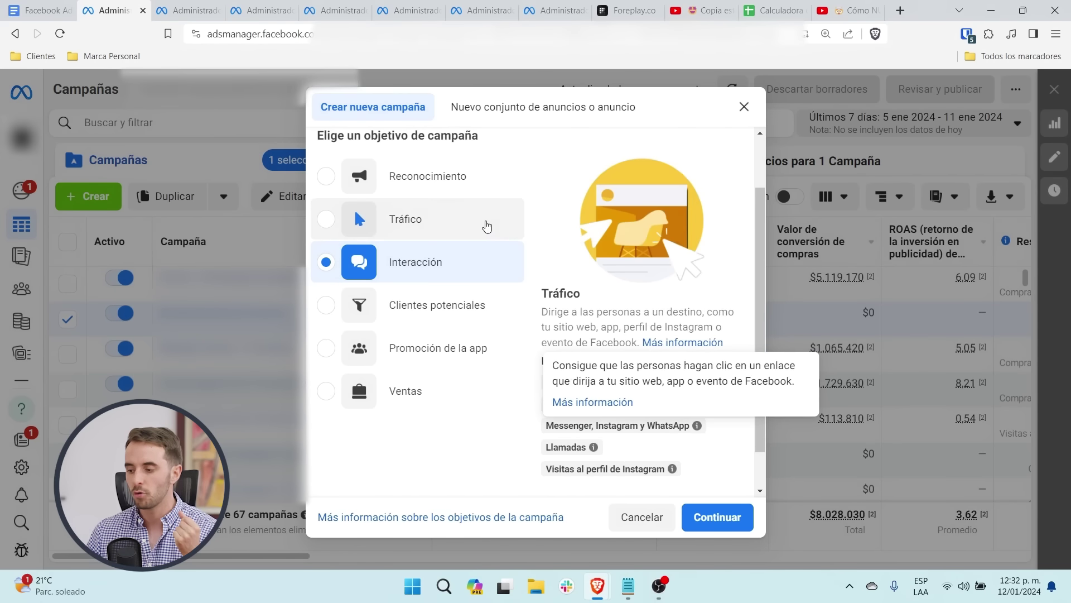
Step: Return to the Google Docs outline and add sub-point a under point 2: "Interacción: WhatsApp, Instagram, Messenger"
left_click(10, 4)
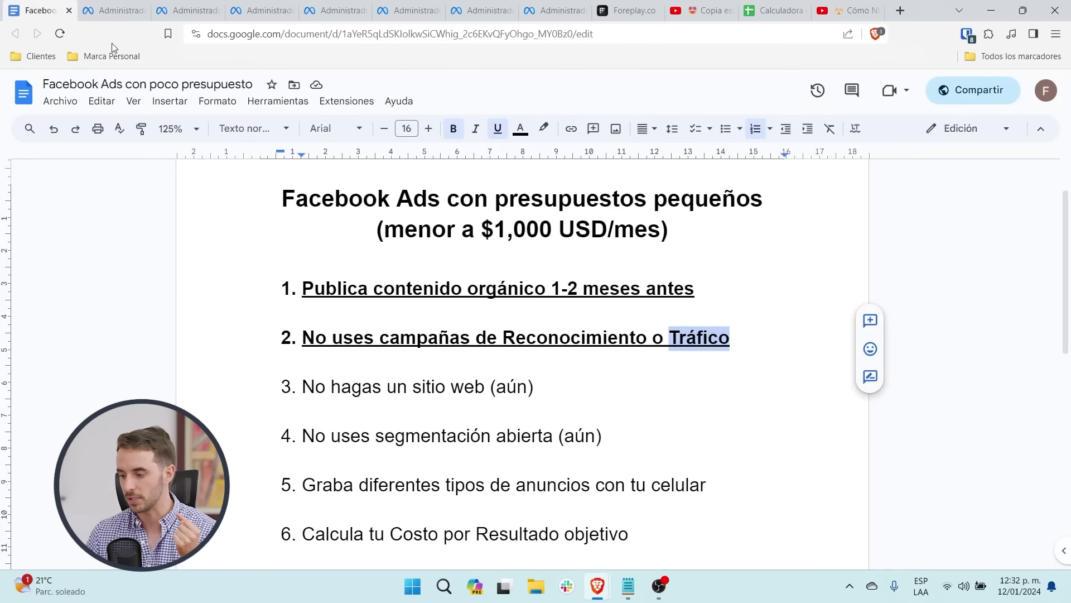
left_click(780, 329)
key("Return")
key("Tab")
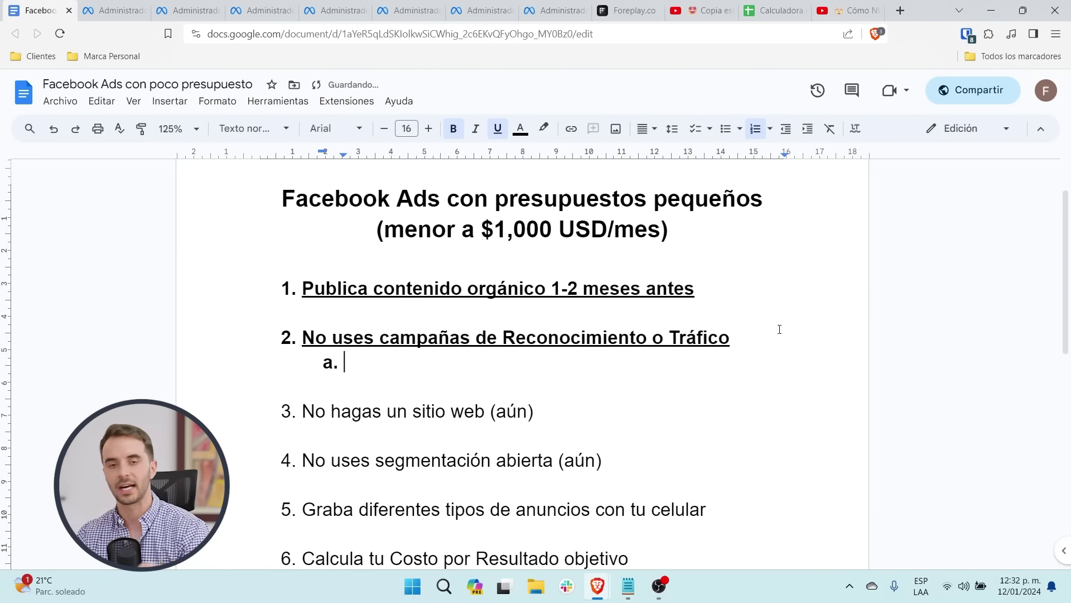
type("I")
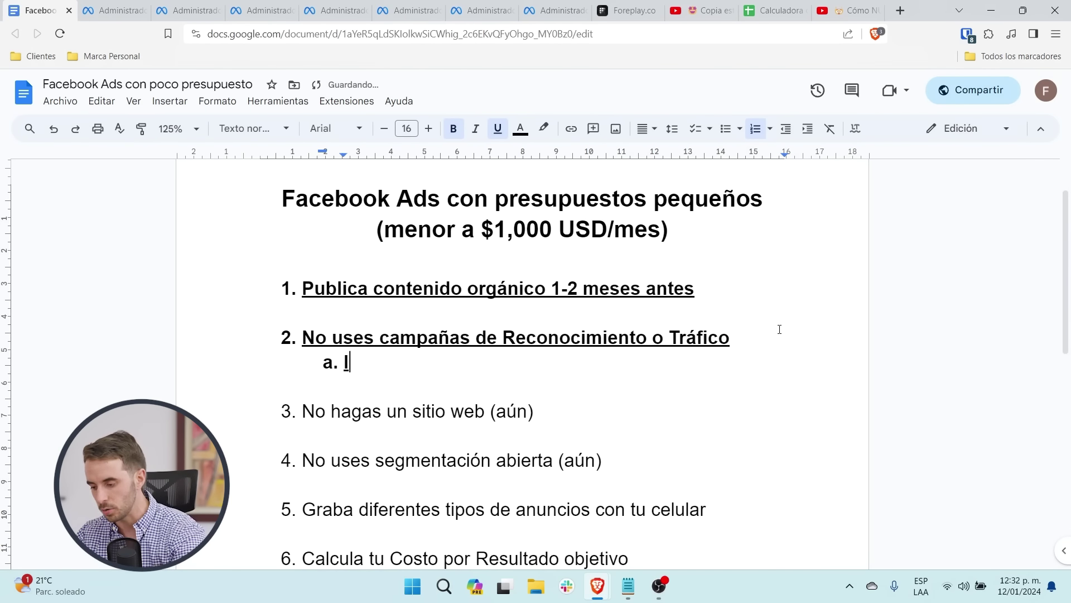
type("nteracción")
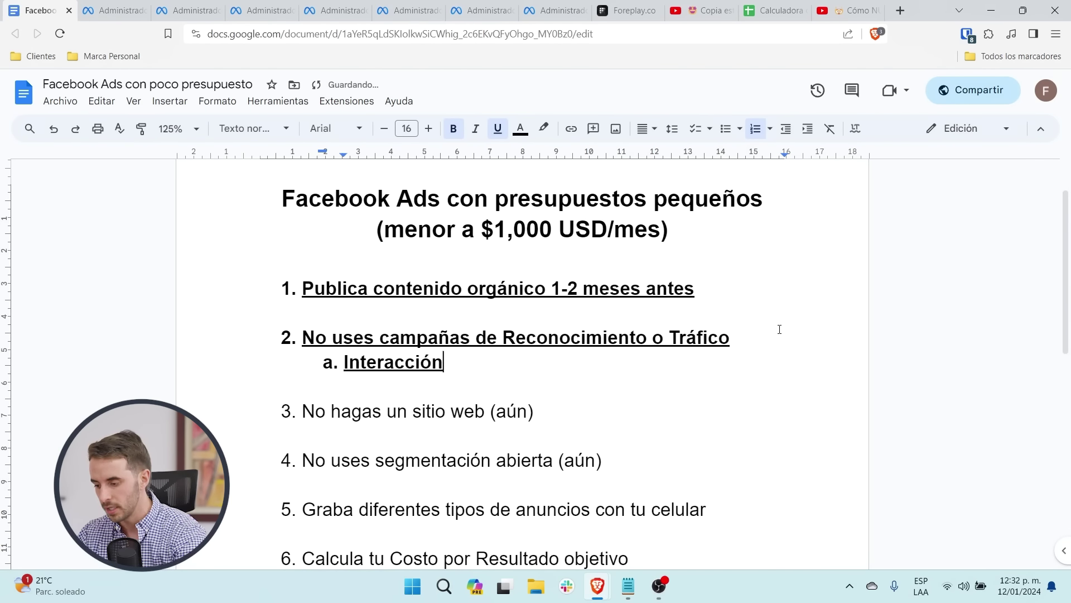
type(": WhatsApp, I")
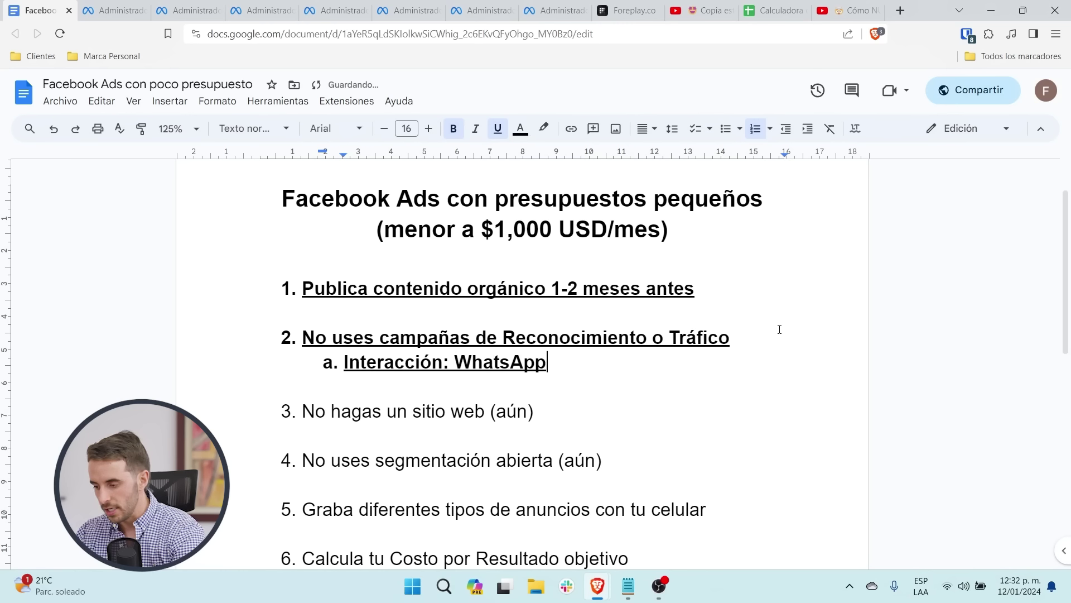
type("nstagram, Mess")
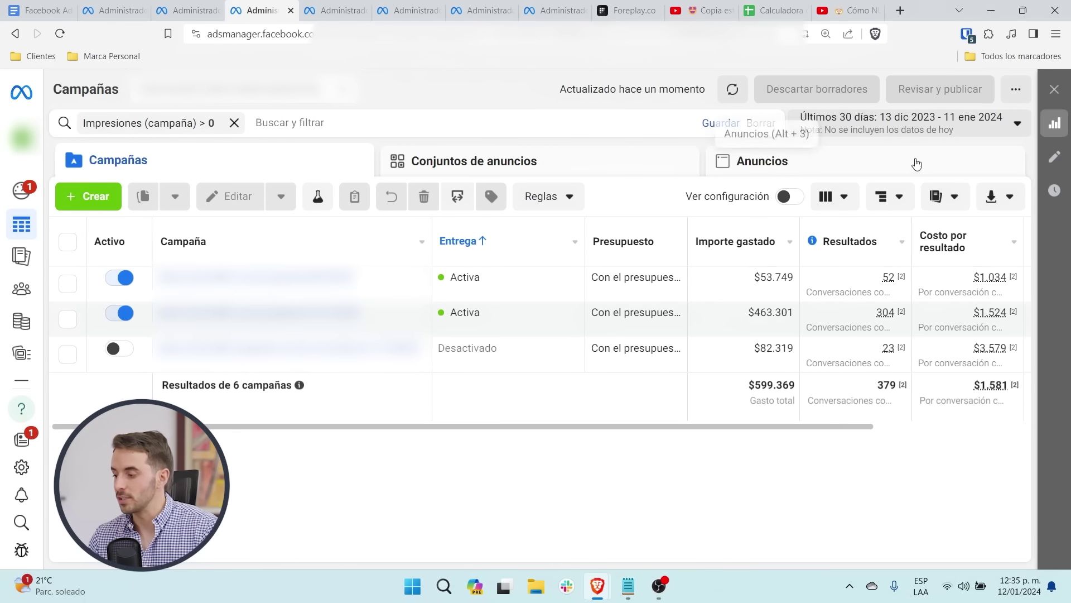
Step: In the messaging campaigns' ad account, check the date range and highlight the total spend, conversations and cost per result
left_click(915, 133)
left_click(915, 133)
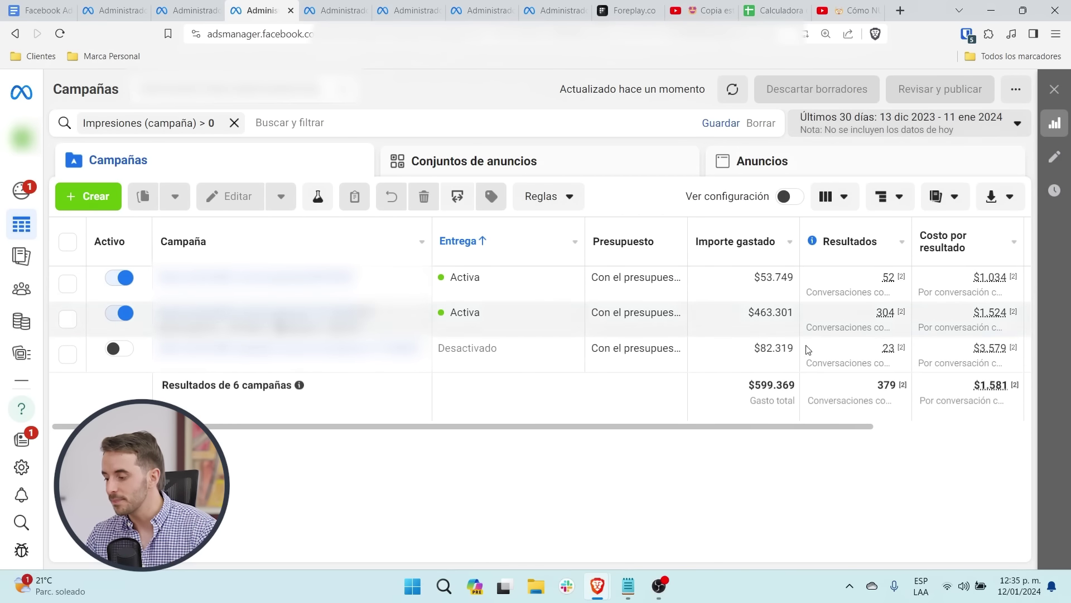
left_click_drag(746, 385, 810, 405)
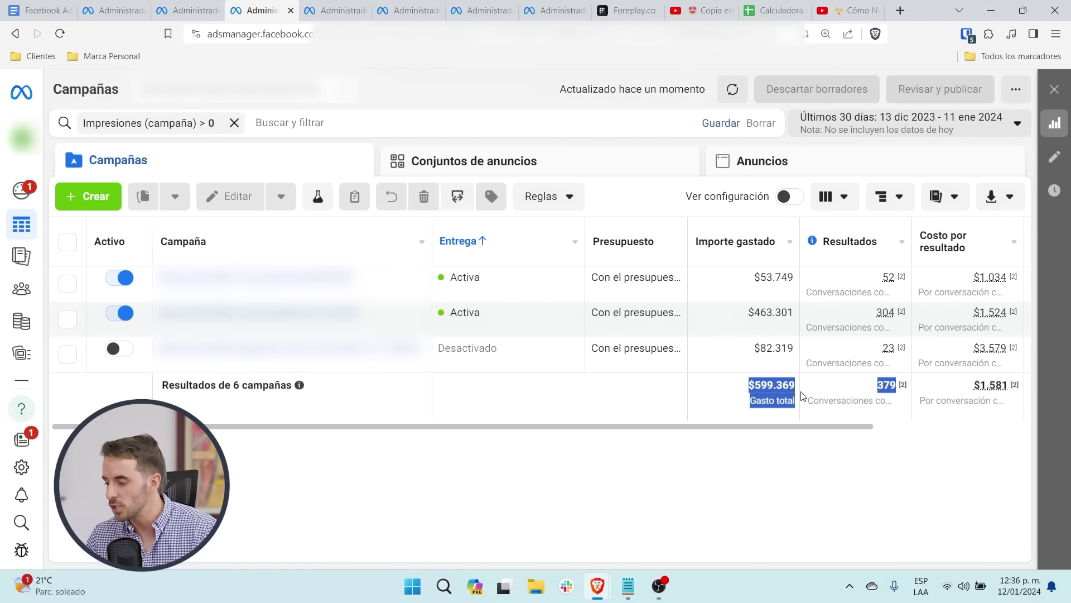
left_click(848, 391)
mouse_move(875, 387)
left_click_drag(878, 384, 898, 414)
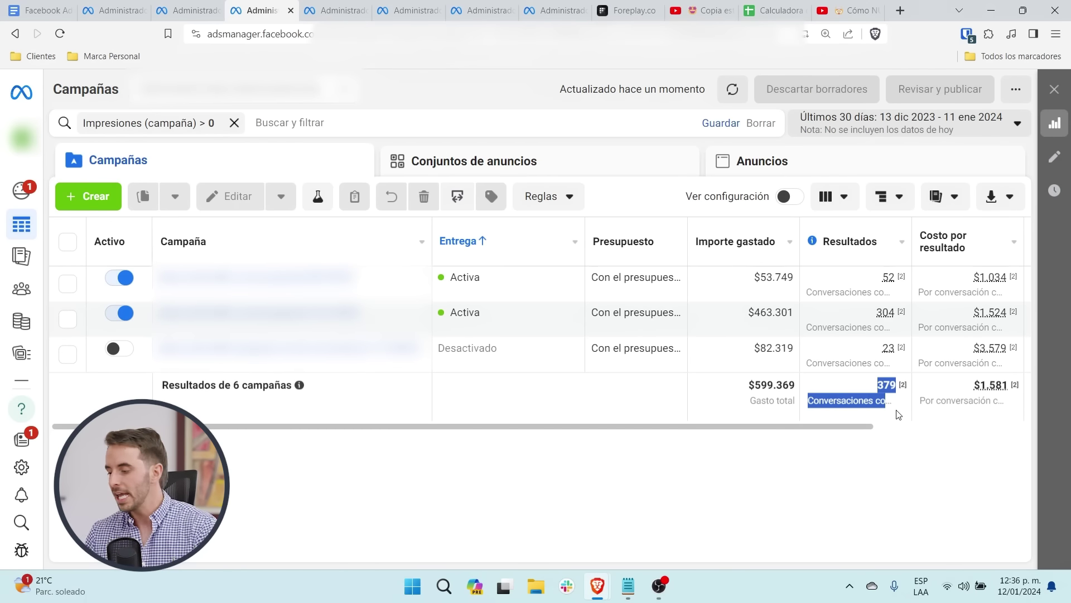
mouse_move(957, 391)
left_mouse_down()
mouse_move(991, 396)
mouse_move(1004, 417)
left_mouse_up()
left_click(1005, 419)
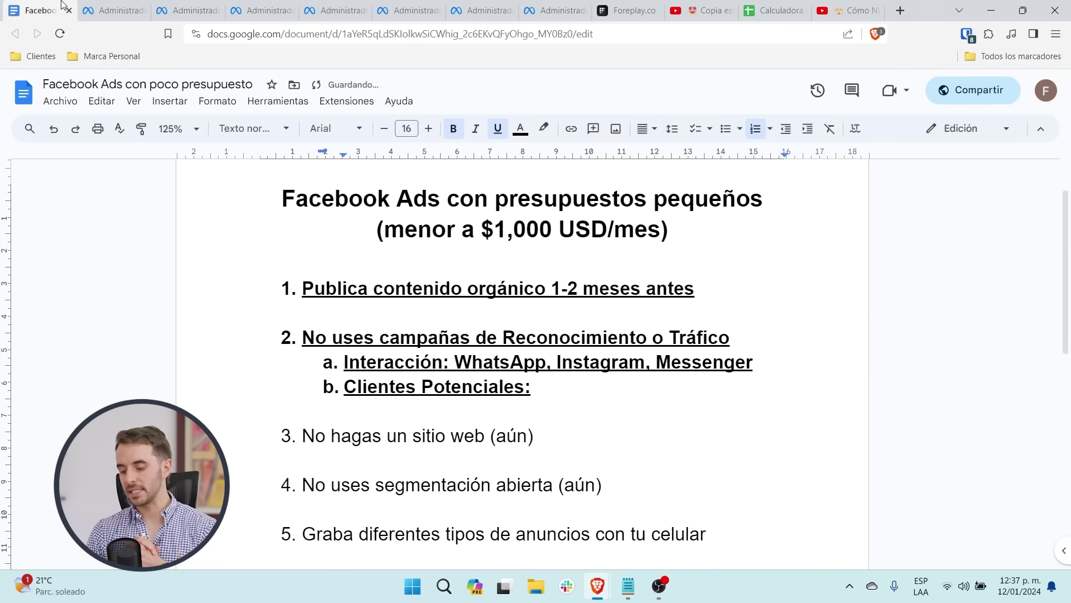
Step: Complete sub-point b of the Google Docs outline as "Clientes Potenciales: correos o teléfonos"
type("correos ")
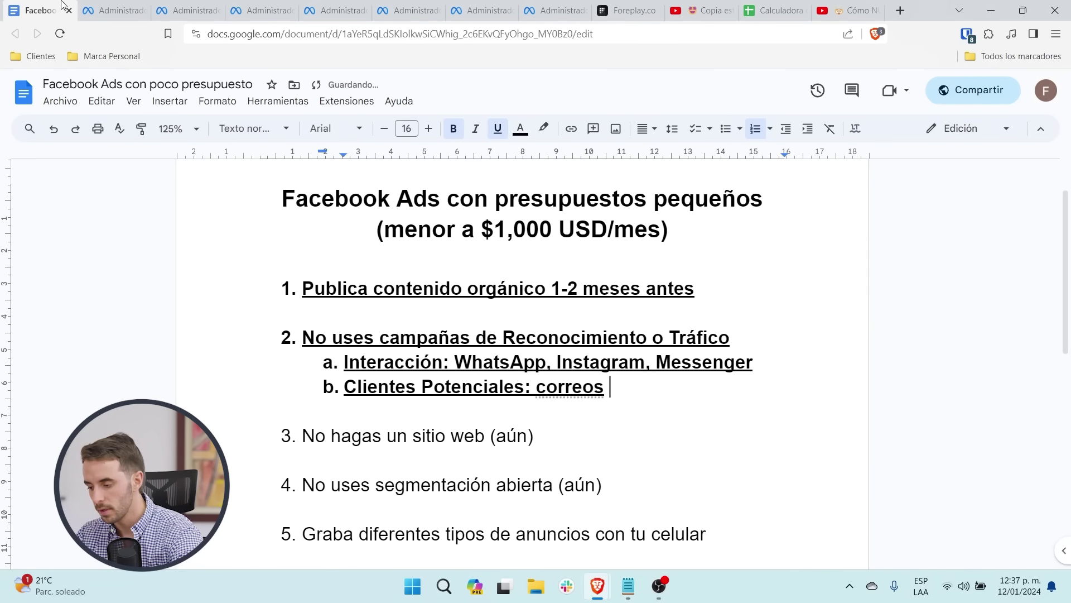
type("o teléfonos")
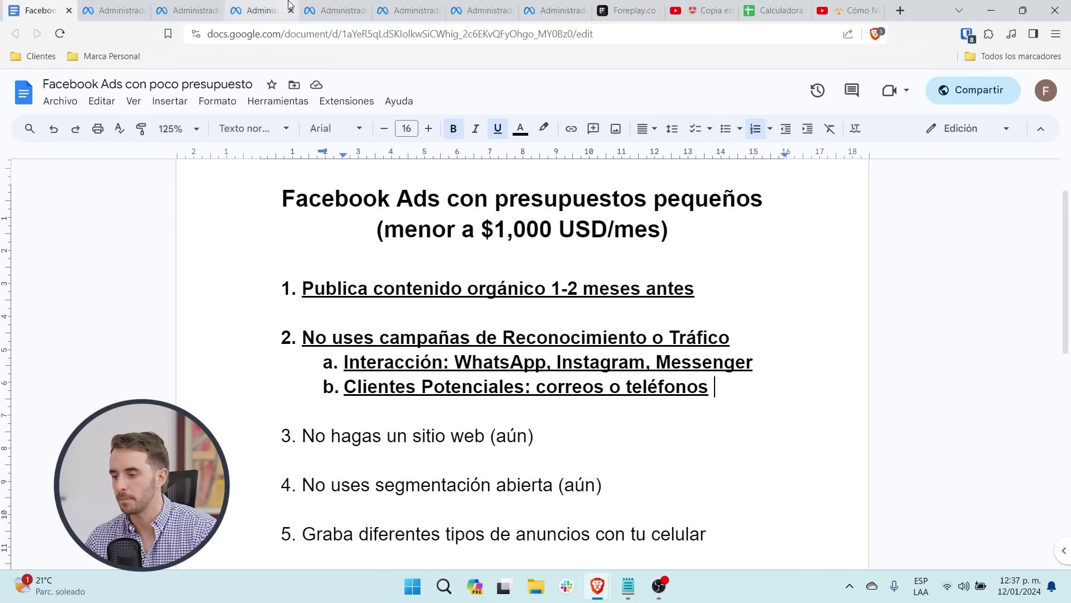
Step: Switch to the lead-generation ad account in Ads Manager, check its date range, and highlight total spend, leads and cost per result
left_click(407, 10)
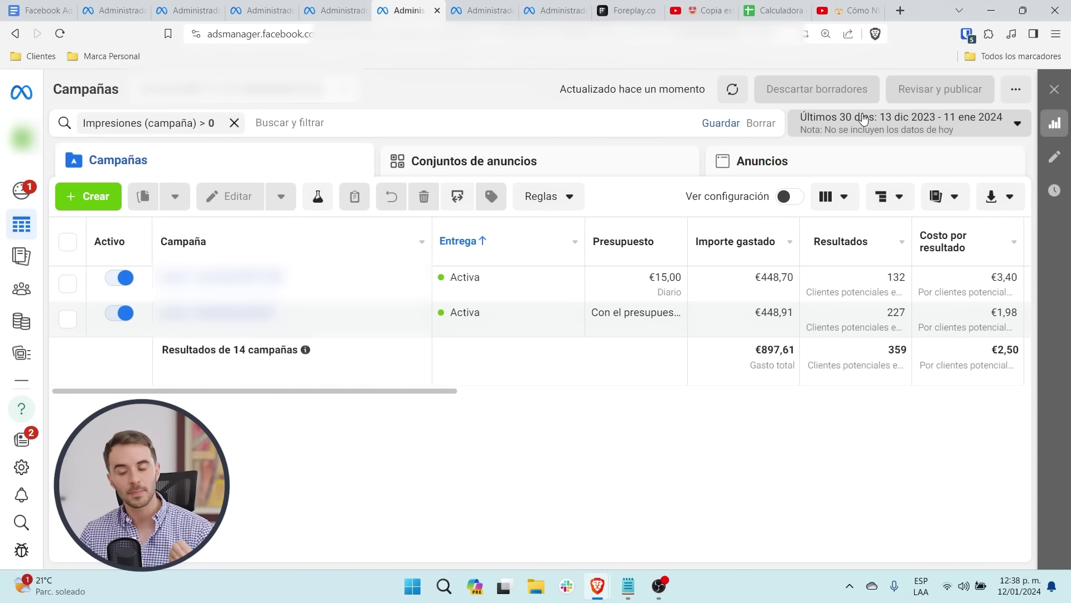
left_click(864, 119)
left_click(863, 119)
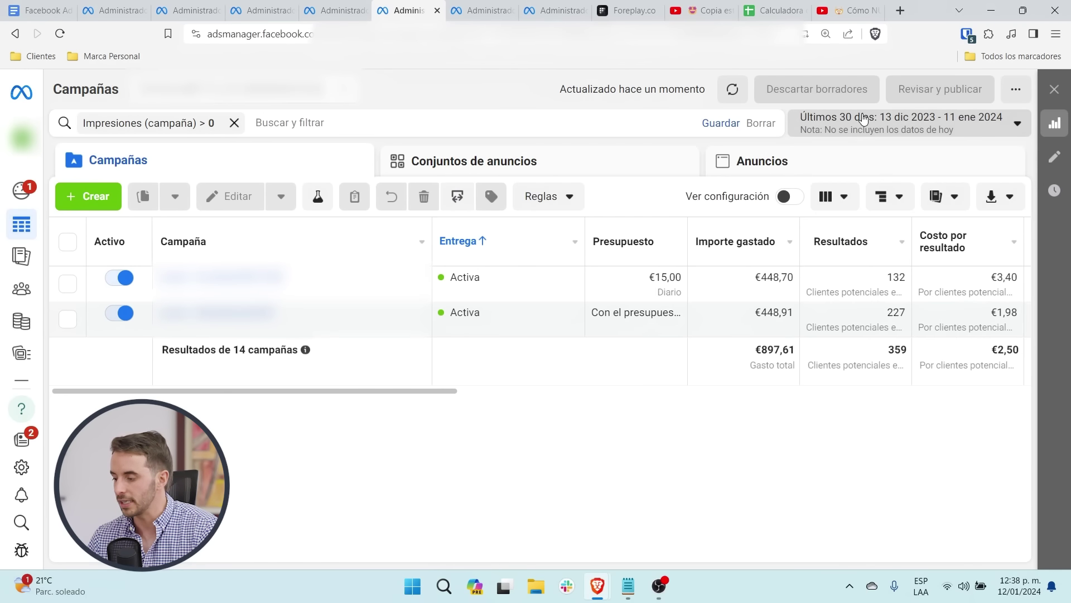
left_click_drag(789, 366, 747, 355)
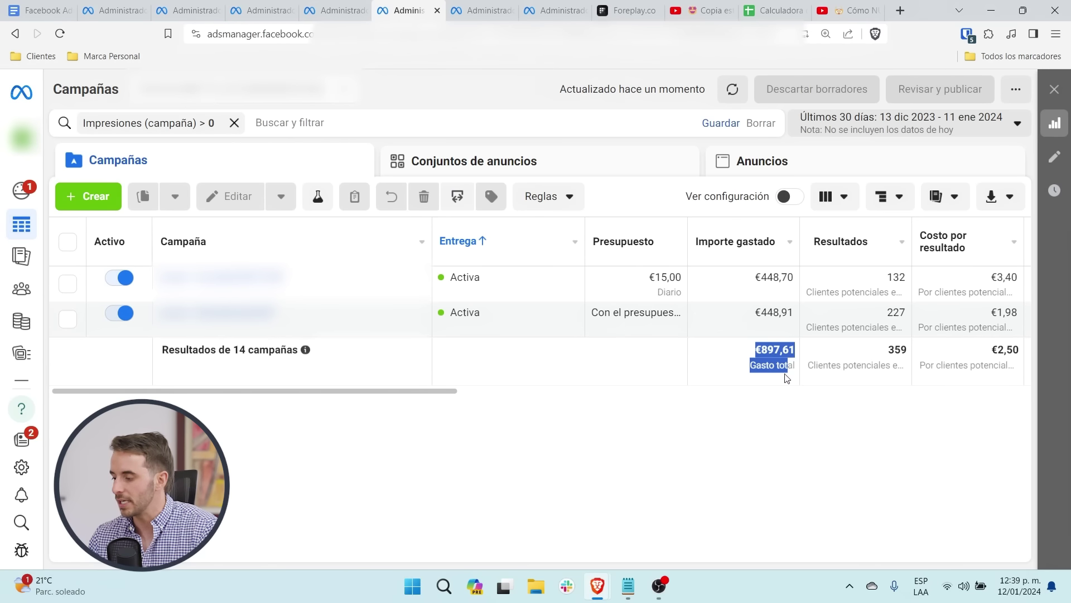
left_click_drag(886, 350, 911, 355)
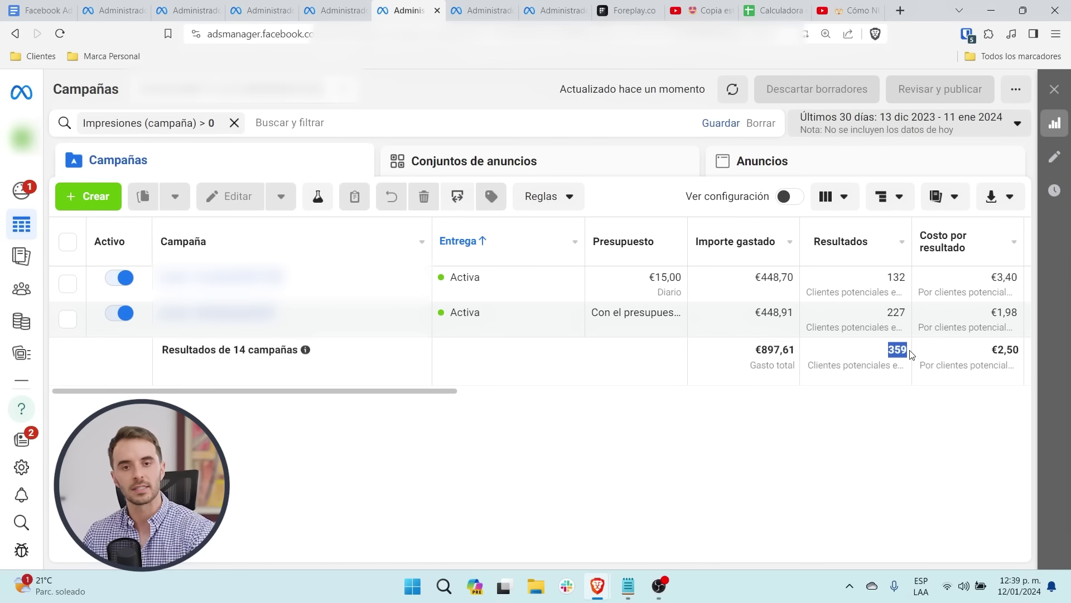
double_click(1008, 350)
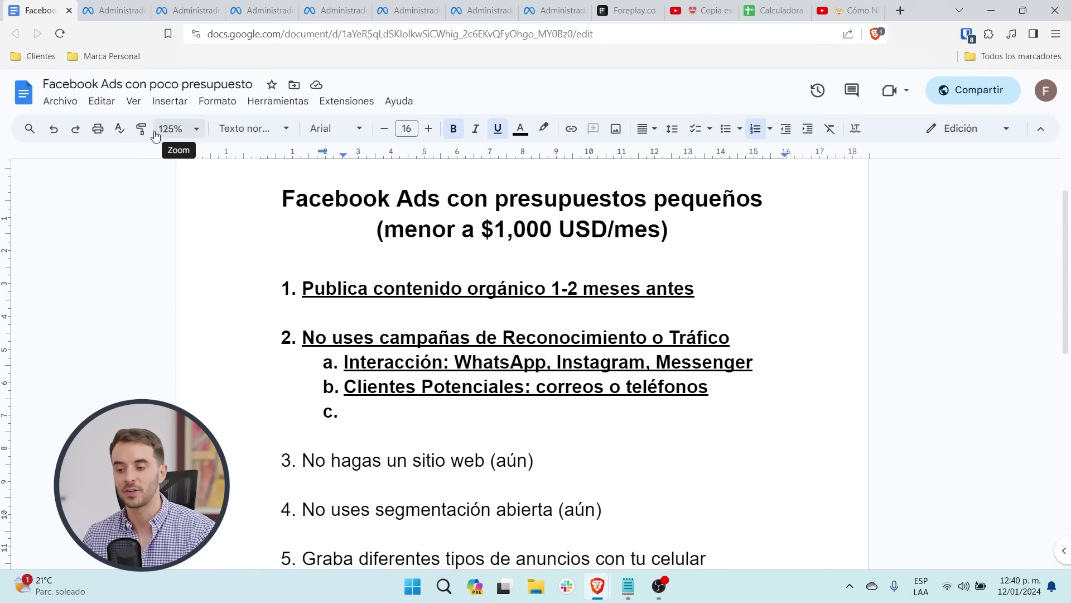
Step: Fill in sub-point c of the Google Docs outline with "Ventas: compras en un sitio web"
type("Ventas")
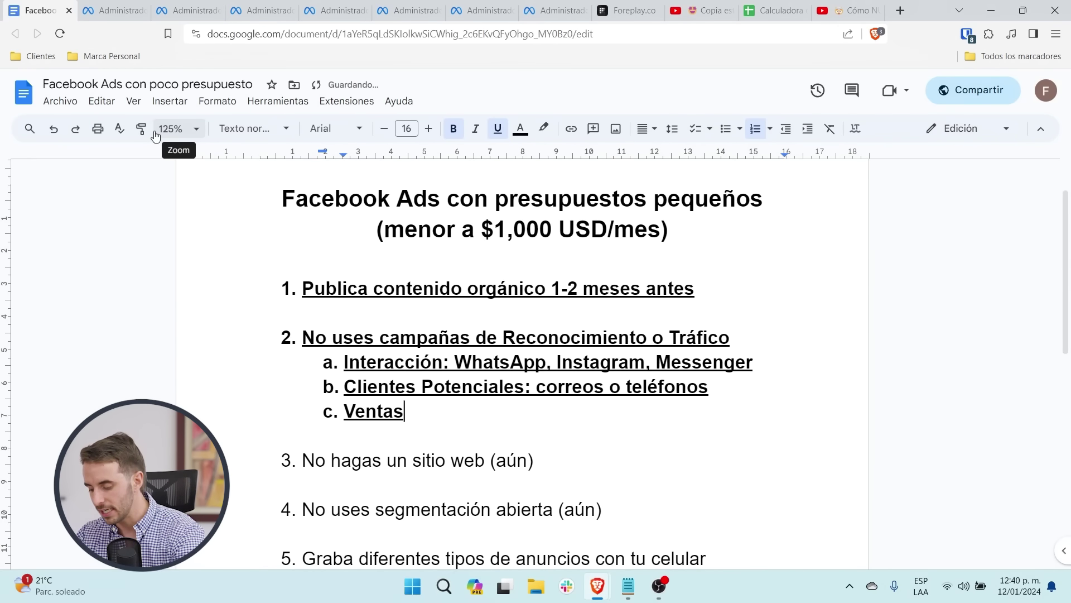
type(": compras en un sitio web")
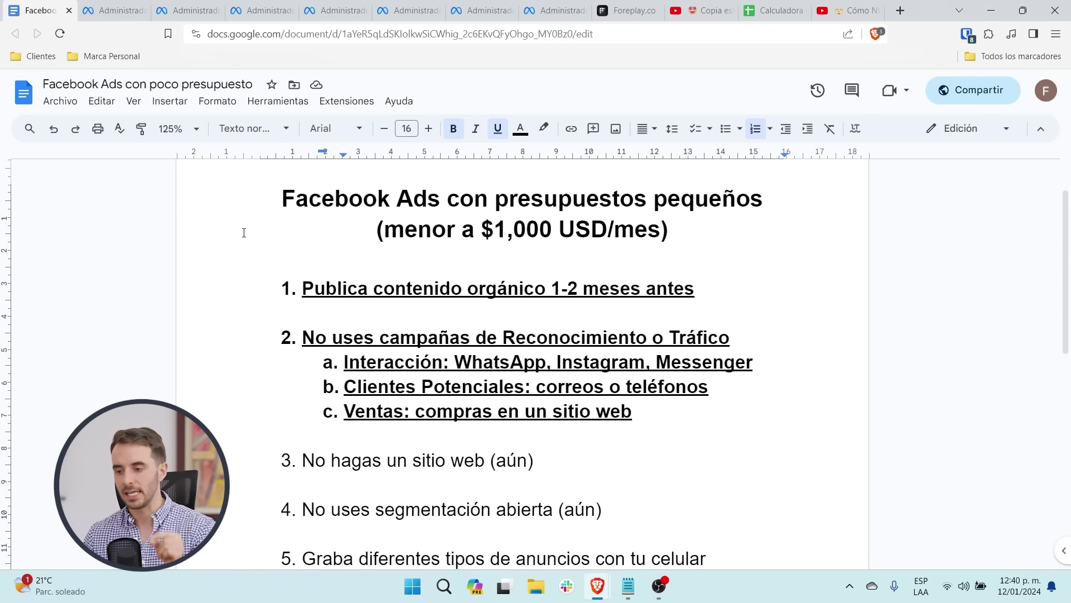
Step: Switch to the single-campaign ad account in Ads Manager, select the campaign, and check its objective in the configuration view
key("ctrl+7")
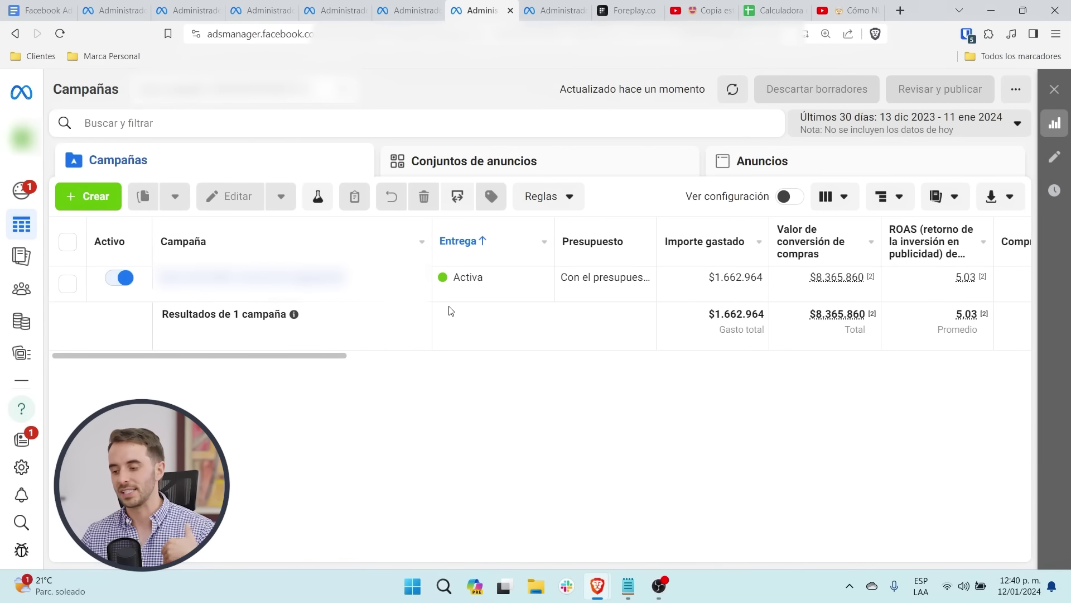
left_click(68, 241)
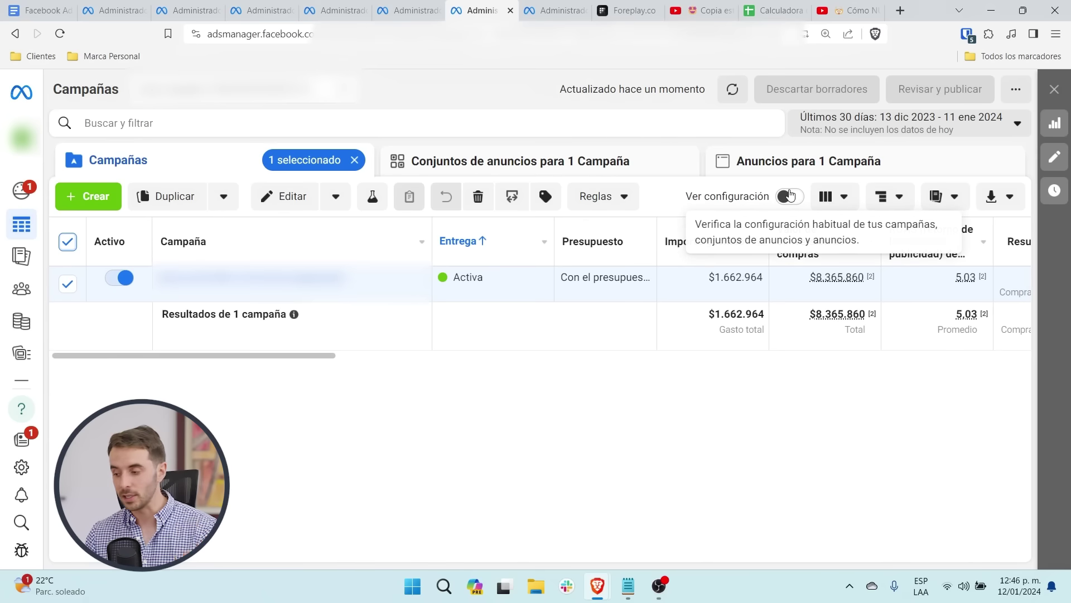
left_click(790, 195)
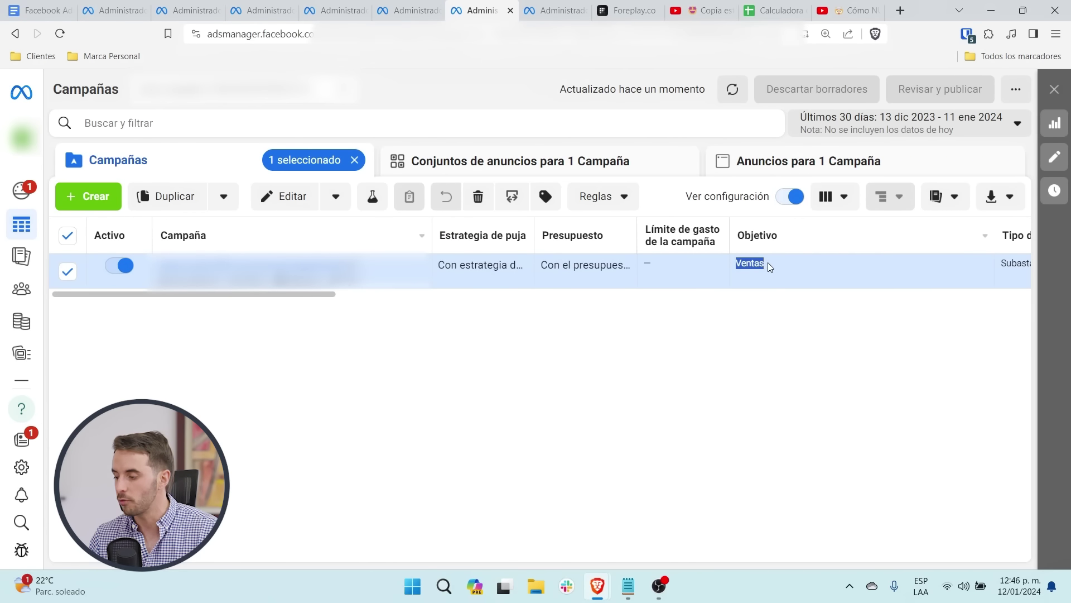
left_click(788, 198)
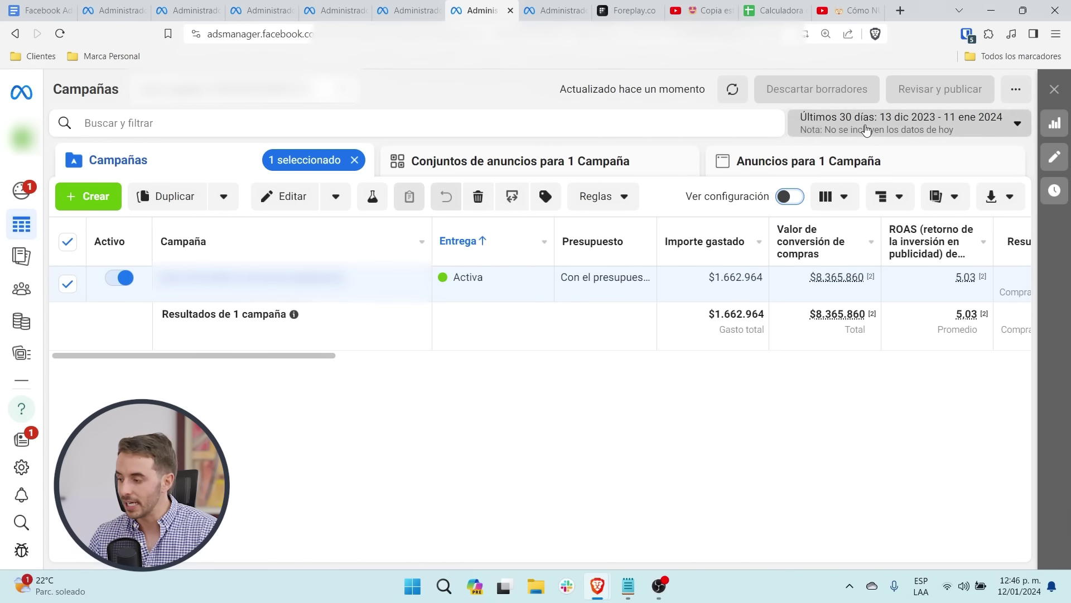
Step: Highlight the sales campaign's amount spent, purchase conversion value and ROAS, and examine its website purchase results
left_click_drag(763, 278, 714, 278)
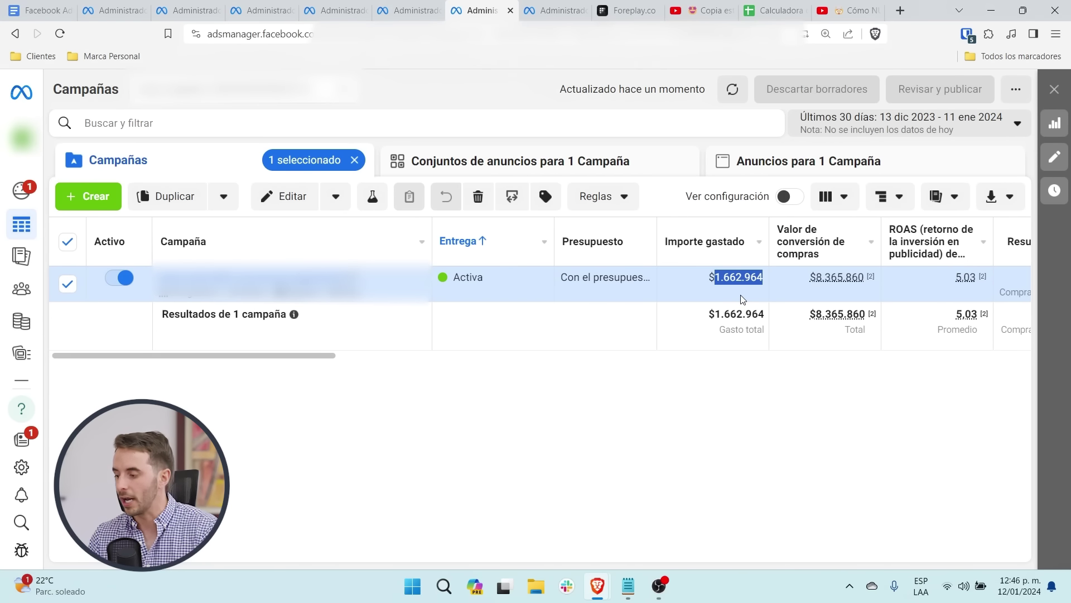
left_click_drag(873, 277, 821, 291)
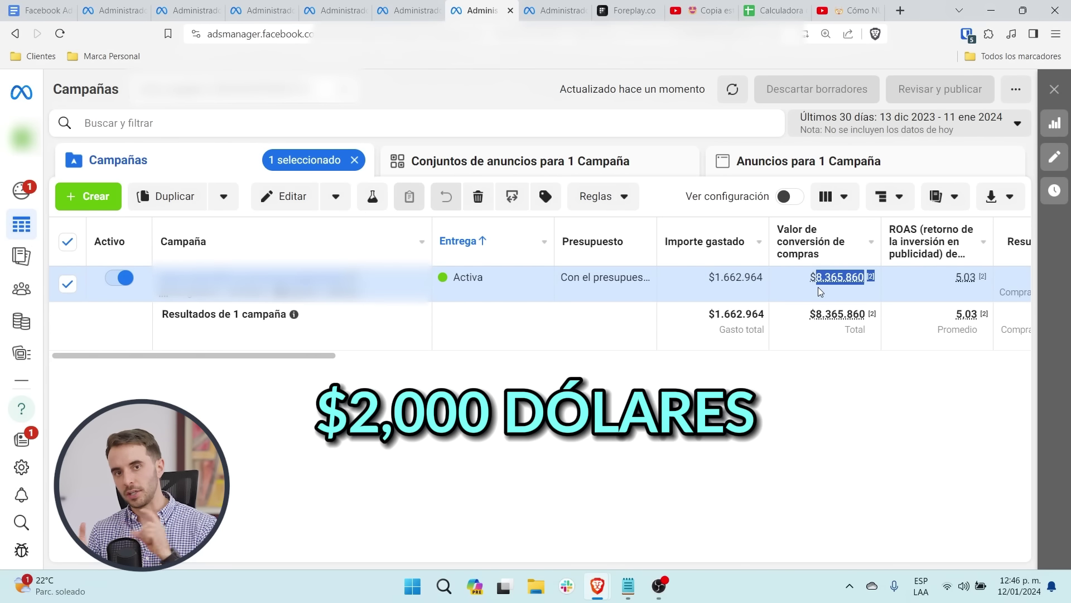
left_click_drag(955, 282, 977, 293)
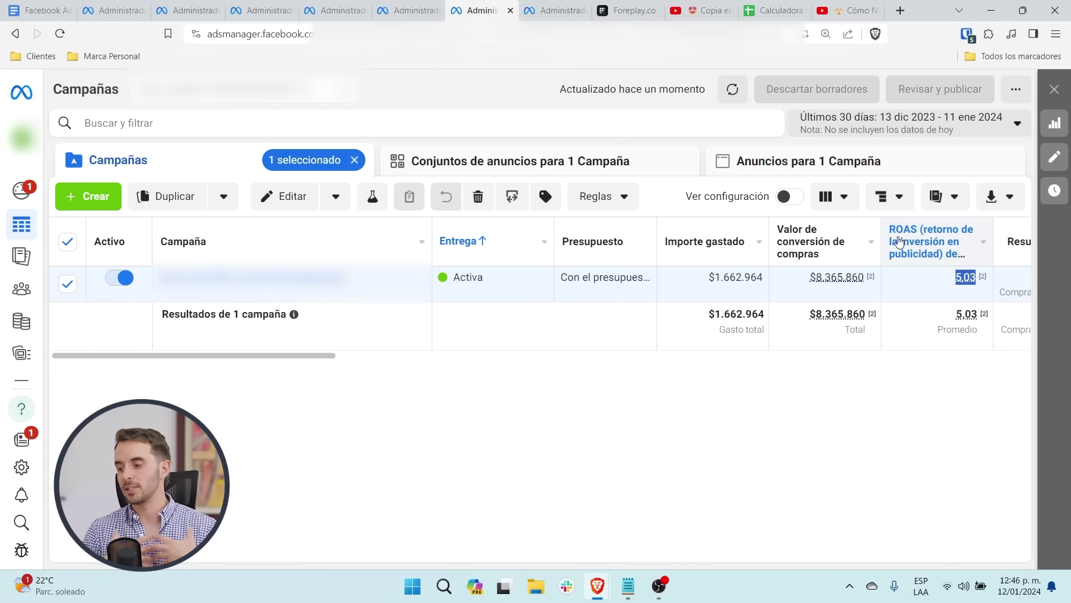
mouse_move(820, 241)
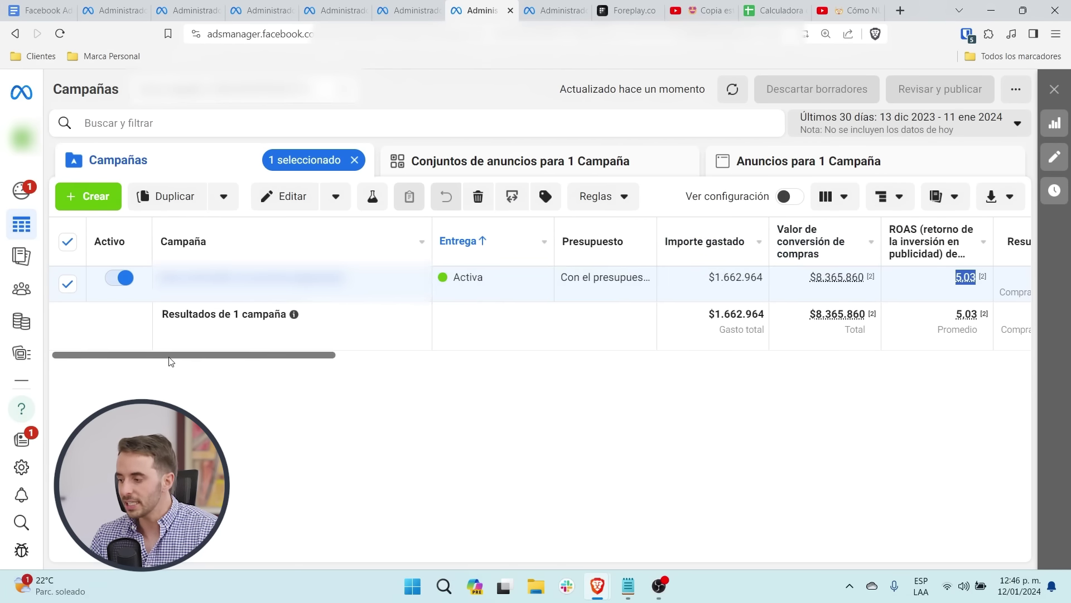
left_click_drag(168, 358, 252, 365)
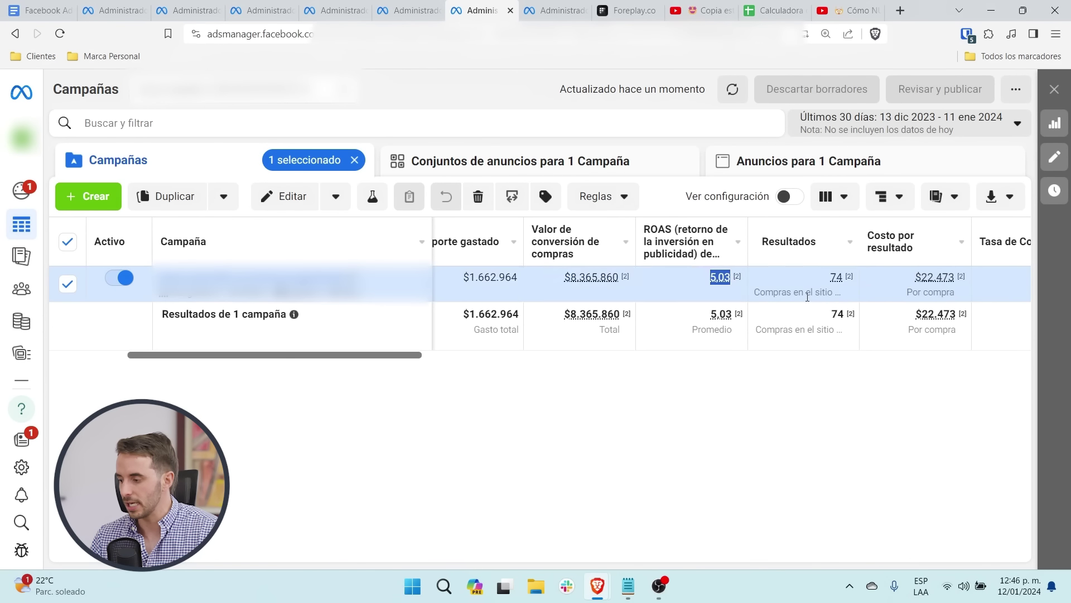
mouse_move(808, 295)
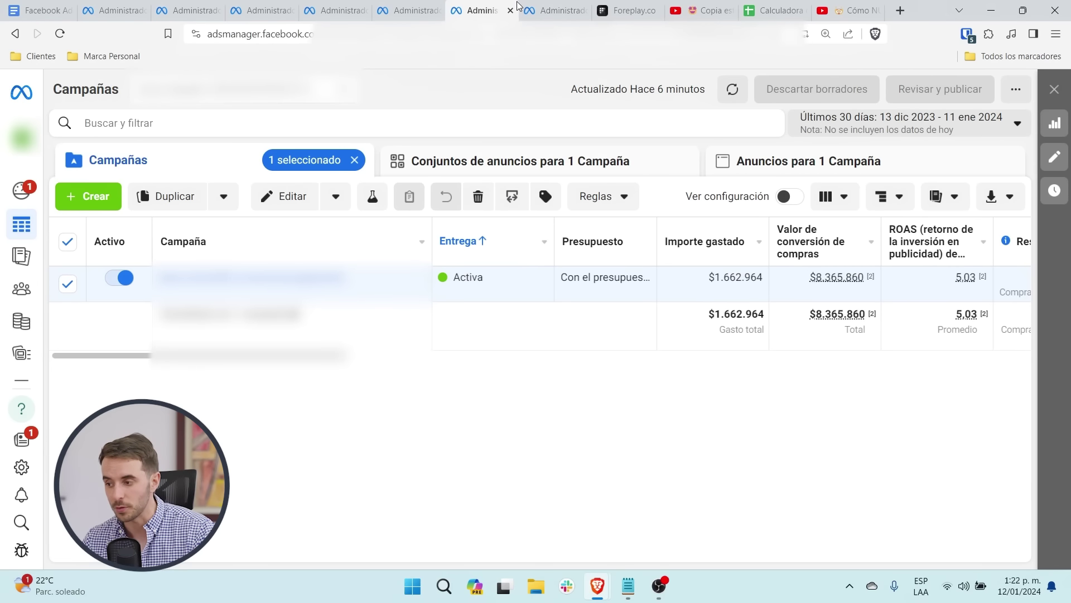
Step: Switch to the next sales ad account in Ads Manager, check its date range, and highlight total spend, purchase conversion value and average ROAS
key("ctrl+Tab")
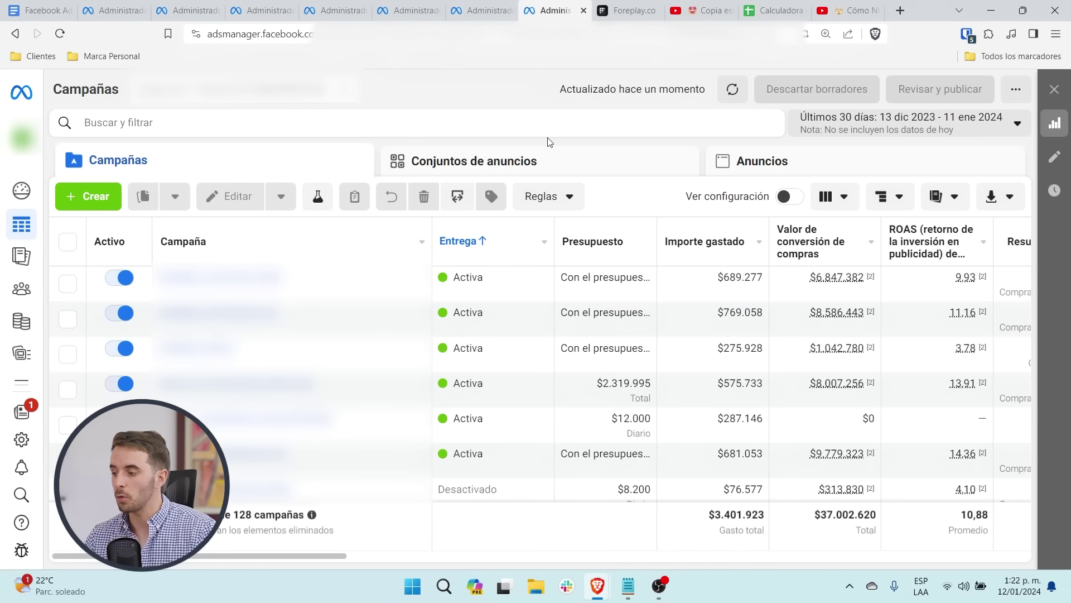
left_click(862, 129)
left_click(862, 130)
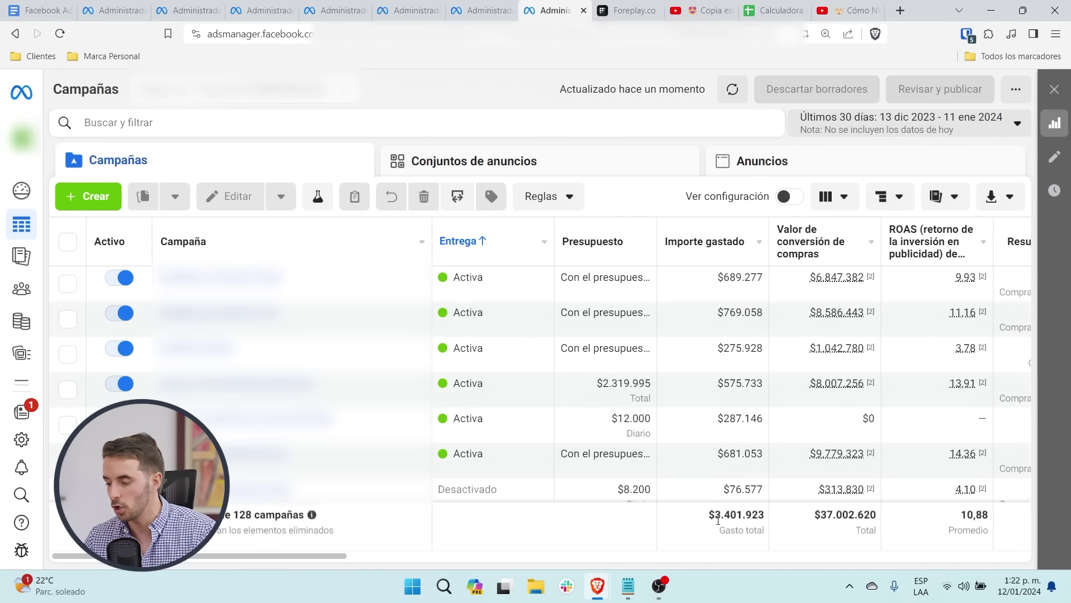
left_click_drag(708, 513, 766, 527)
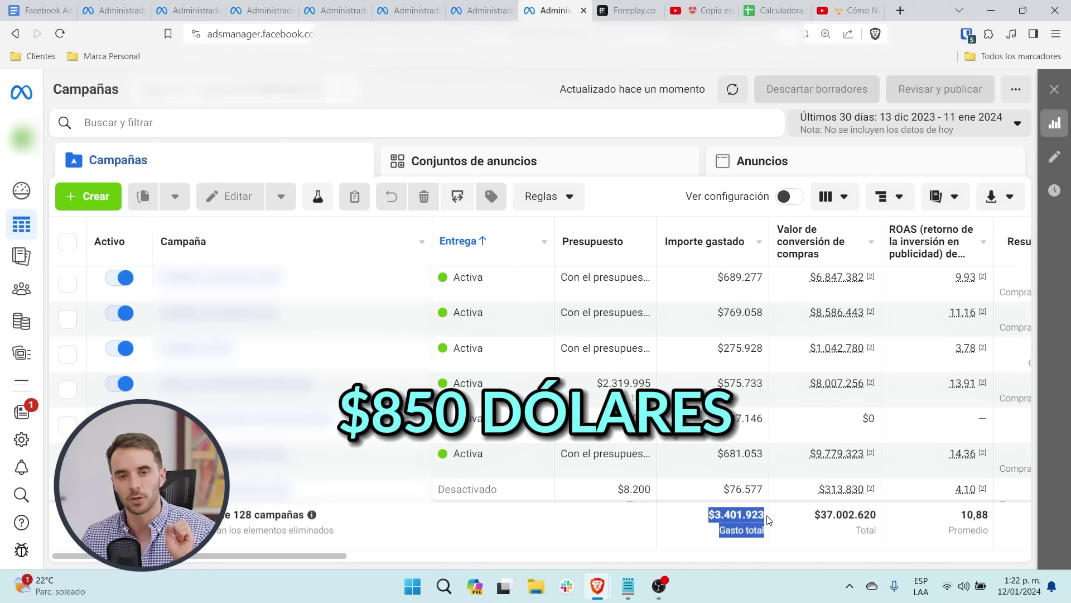
left_click_drag(821, 514, 879, 518)
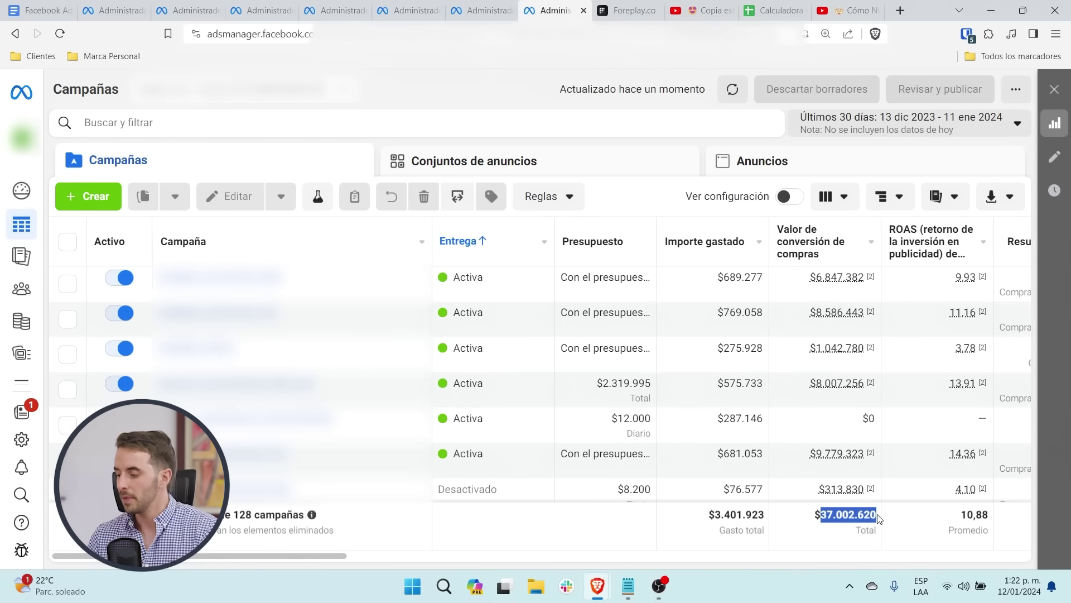
left_click_drag(967, 515, 993, 522)
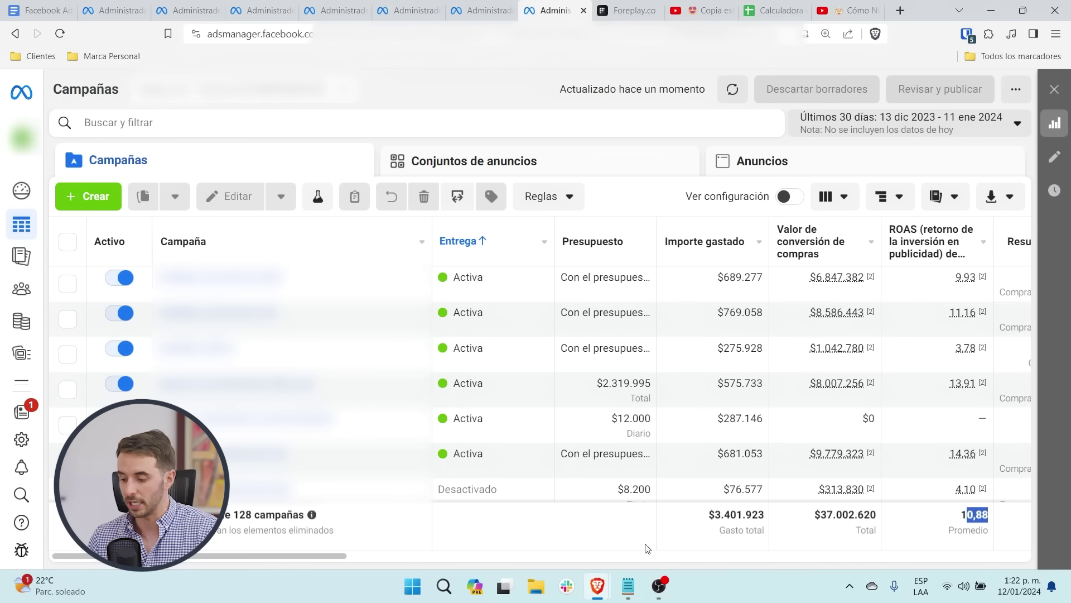
Step: Look through the account's campaign list and select several active campaigns to point them out, starting with the second and third
scroll(321, 357, "down", 2)
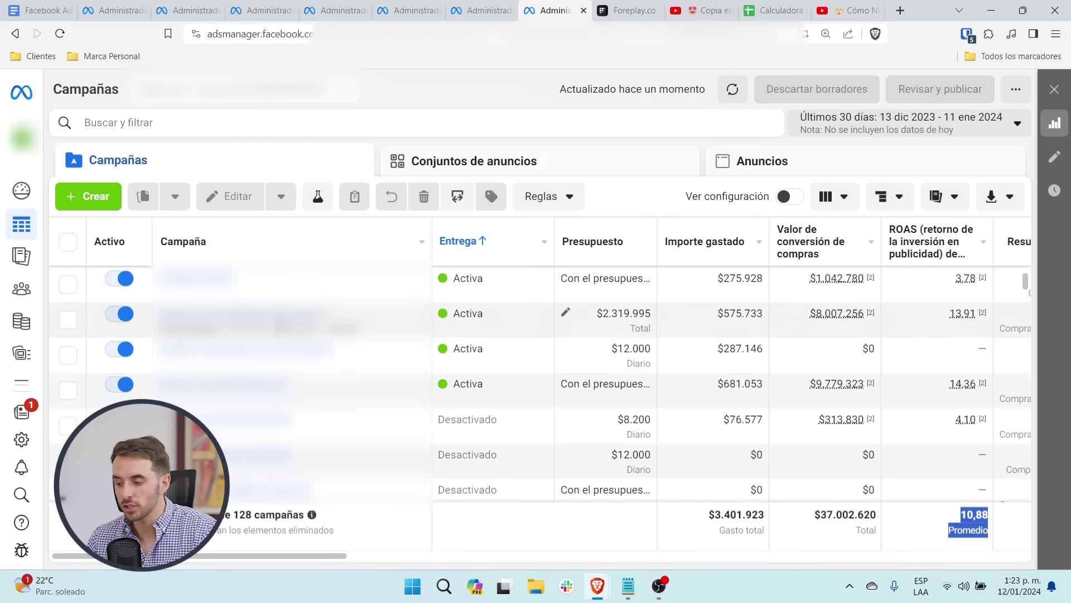
scroll(73, 343, "up", 2)
left_click(67, 319)
left_click(67, 354)
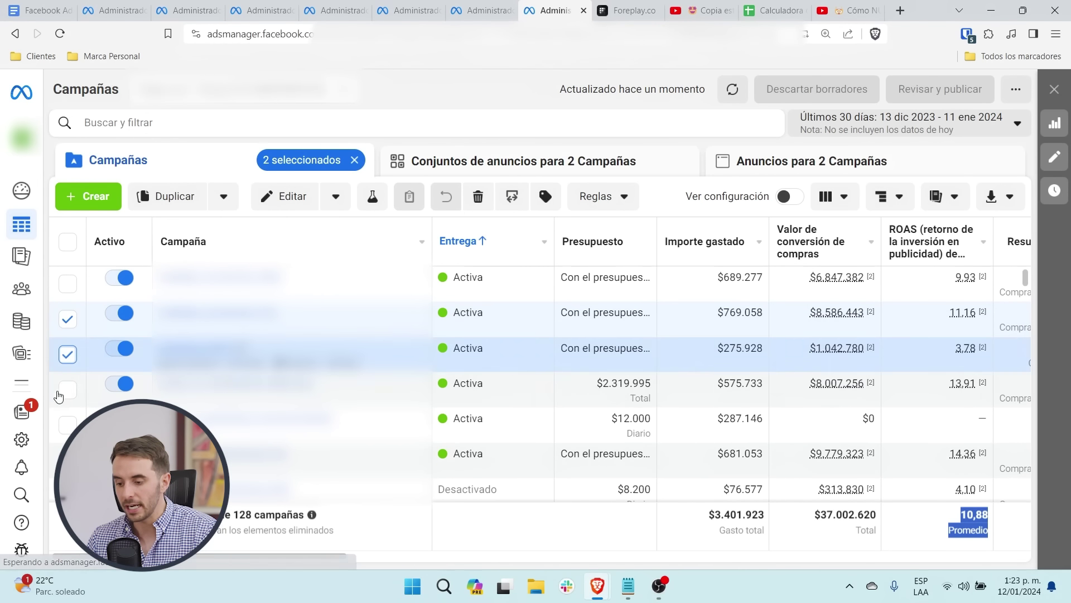
left_click(67, 424)
left_click(68, 460)
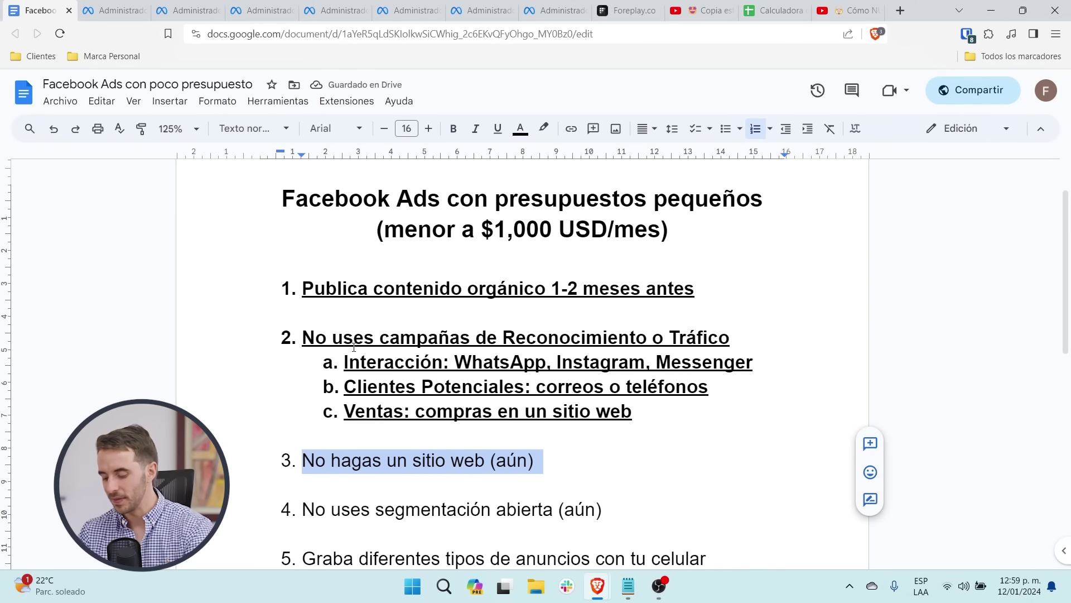
Step: Bold and underline point 3, "No hagas un sitio web (aún)", in the Google Docs outline
key("ctrl+b")
key("ctrl+u")
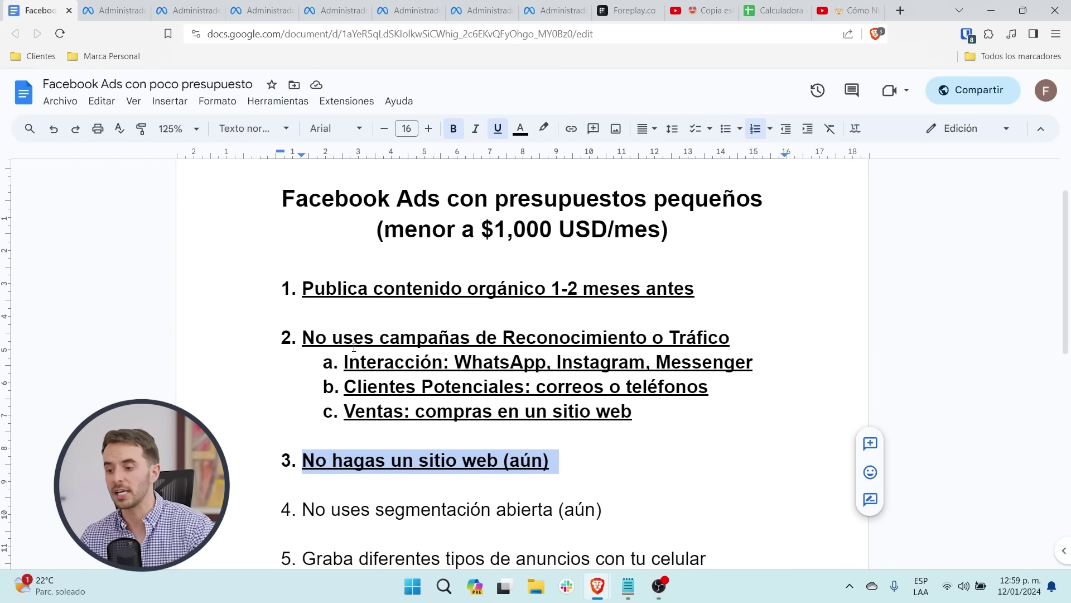
Step: Highlight total spend in the messaging ad account in Ads Manager, and return to Google Docs to highlight "Interacción" in sub-point a
left_click(260, 10)
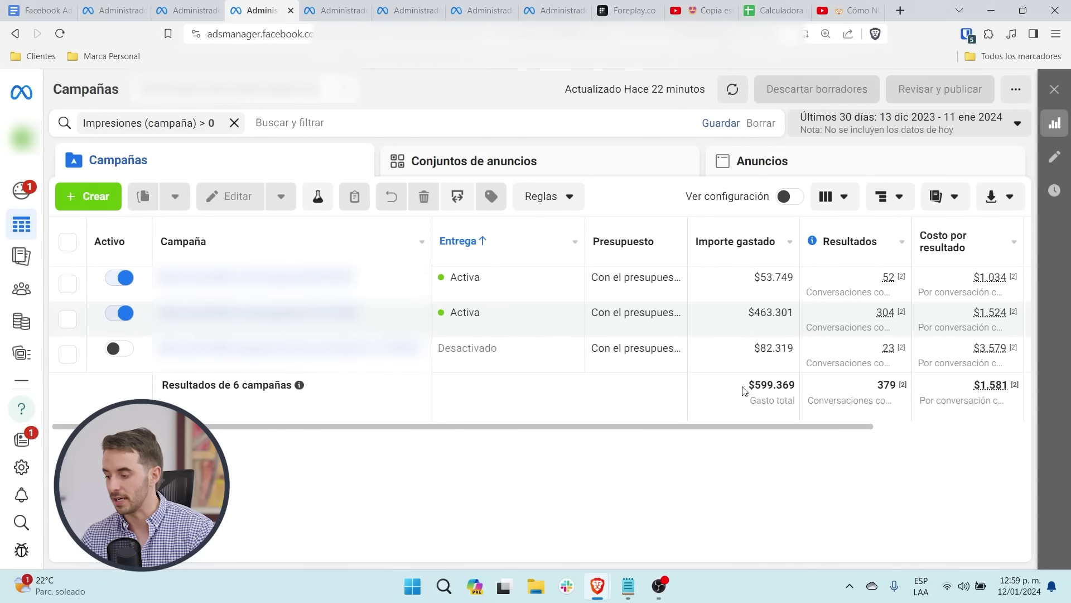
left_click_drag(743, 390, 787, 393)
left_click(868, 380)
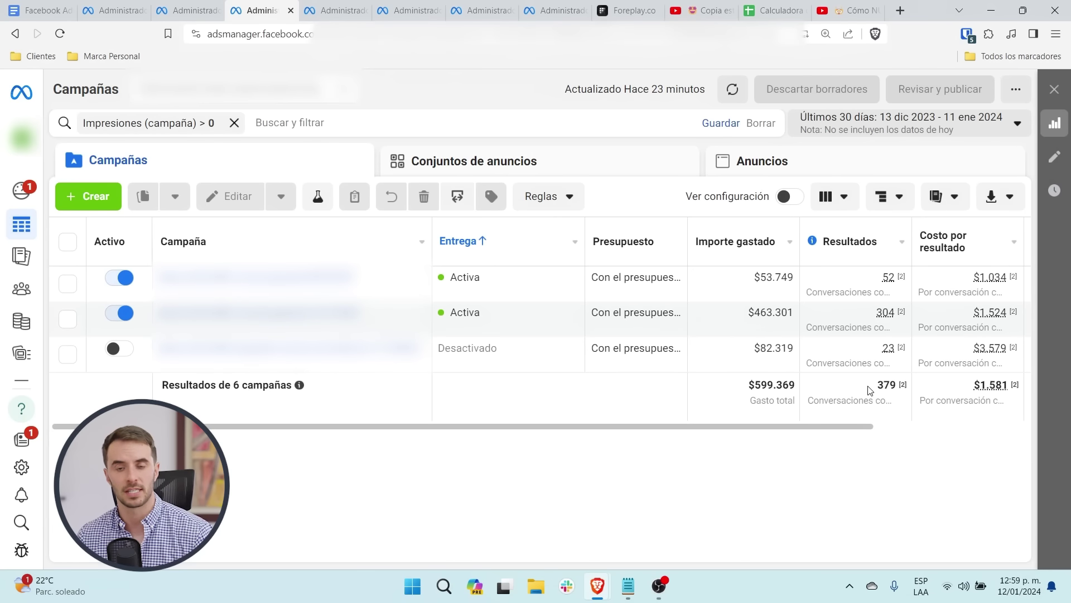
key("ctrl+1")
triple_click(430, 367)
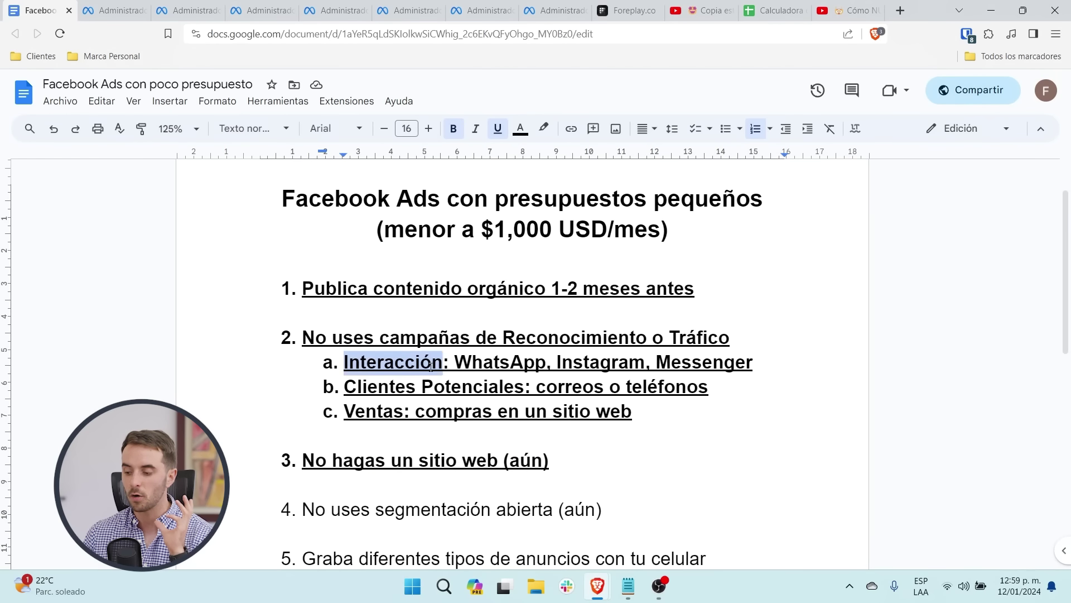
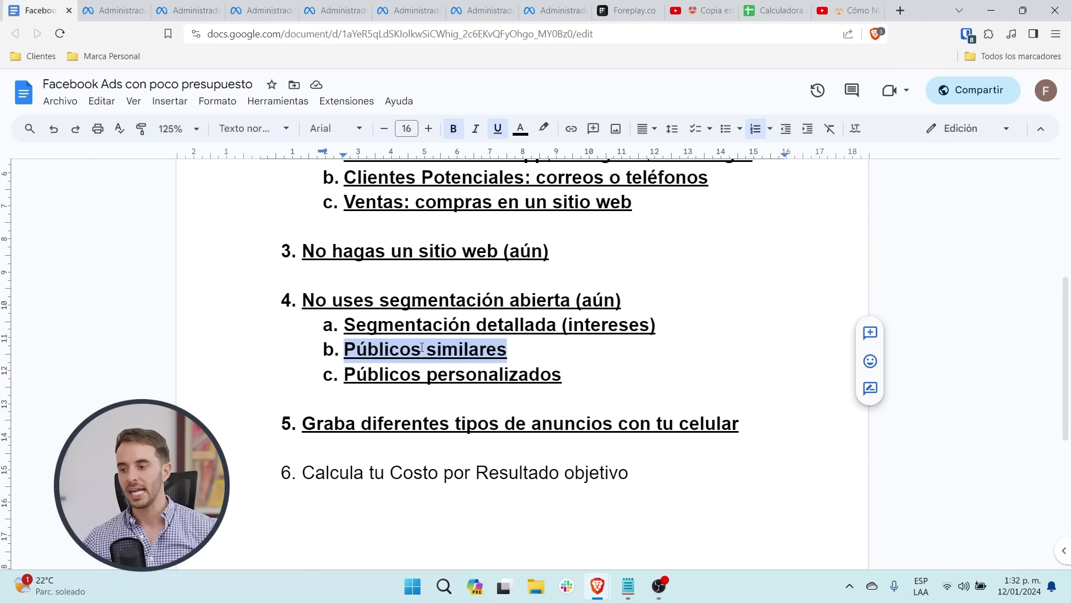
Step: Return to the messaging campaign's ad sets in Ads Manager, select and deselect both ad sets, and open one ad set's ads
left_click(262, 10)
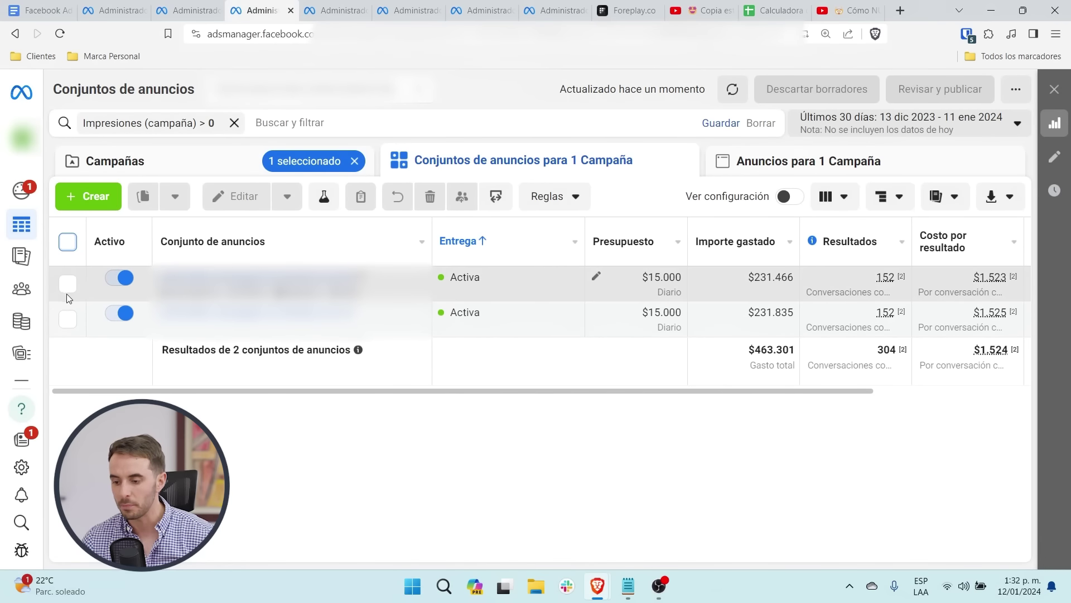
left_click(68, 285)
left_click(70, 314)
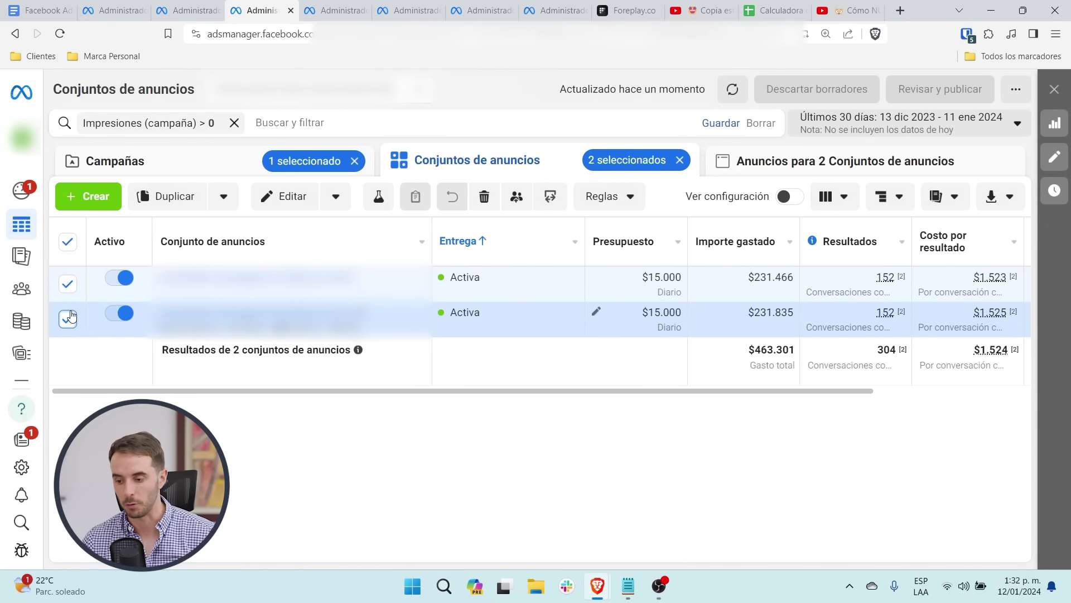
left_click(69, 316)
left_click(67, 284)
left_click(257, 277)
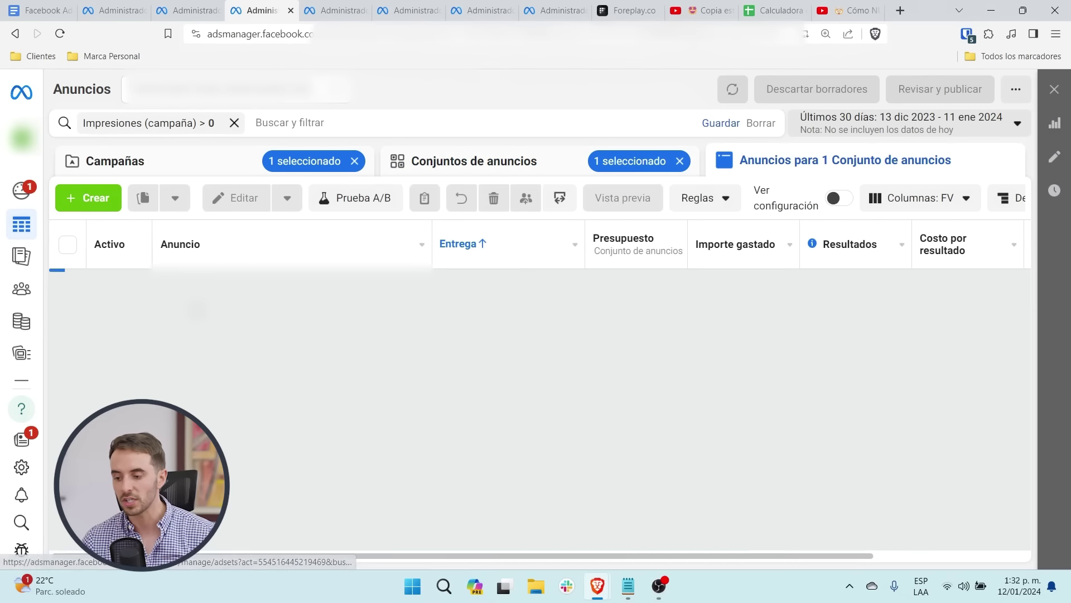
Step: Select all five ads in the ad set, clear the selection, and select only the active first ad
left_click(67, 242)
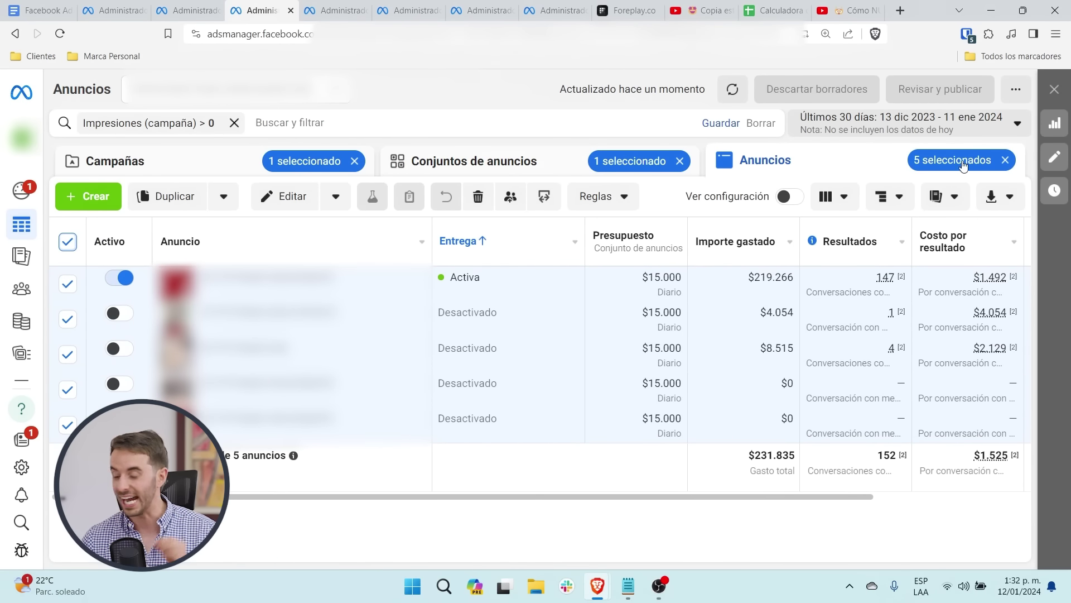
left_click(68, 242)
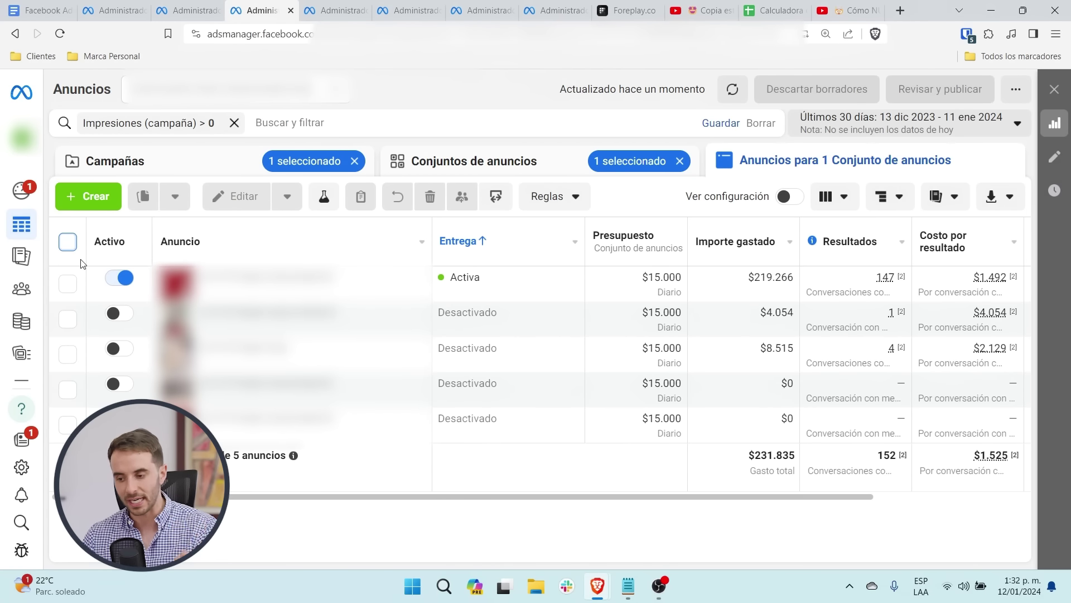
left_click(67, 282)
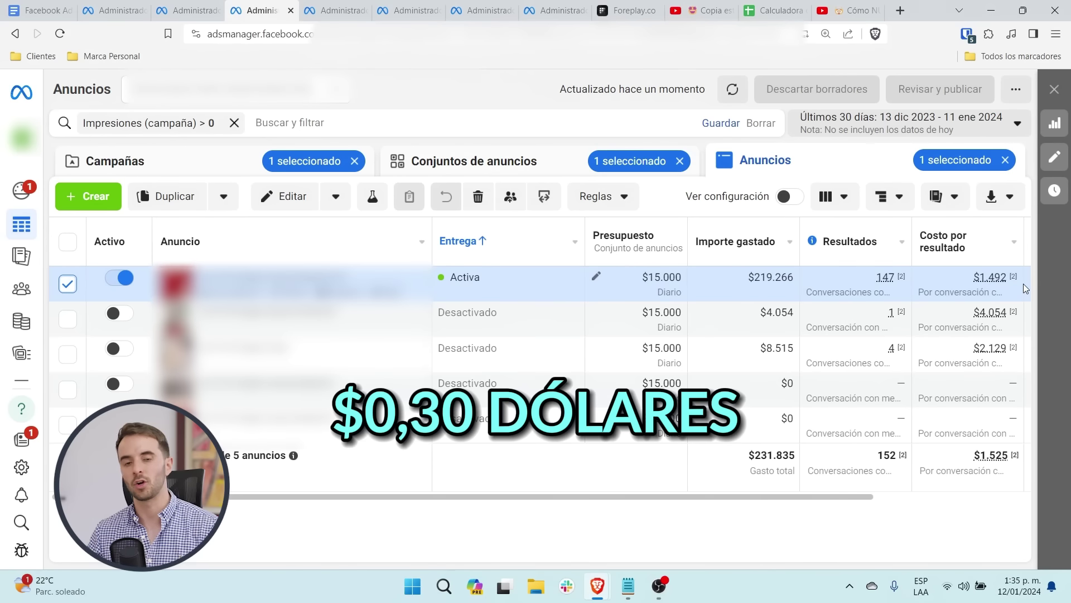
Step: Select the deactivated second and third ads to compare their cost per result, and clear both selections
left_click(1016, 316)
left_click(1025, 347)
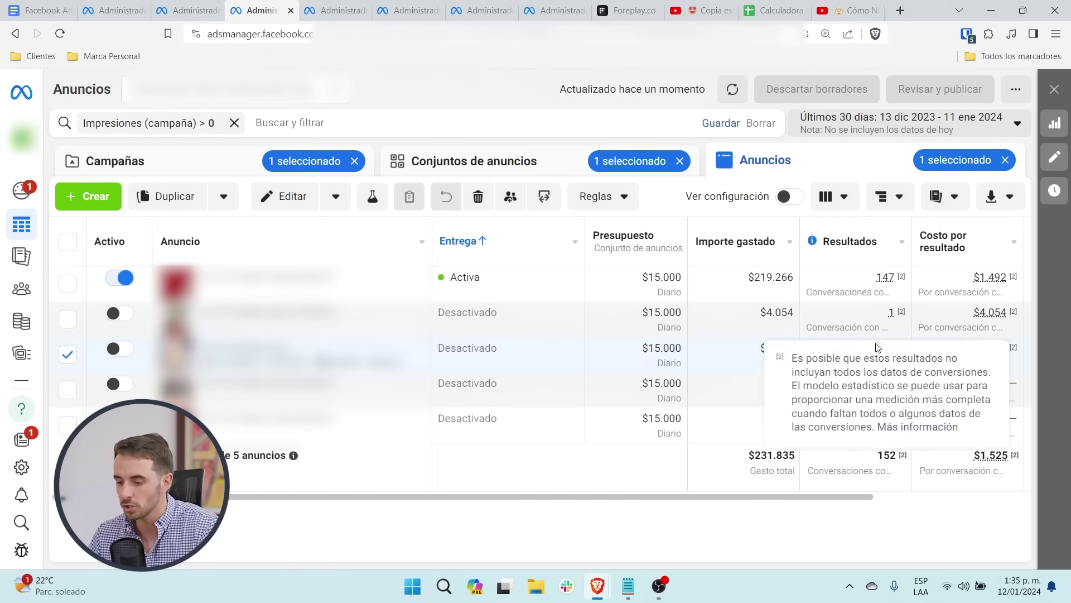
left_click(75, 320)
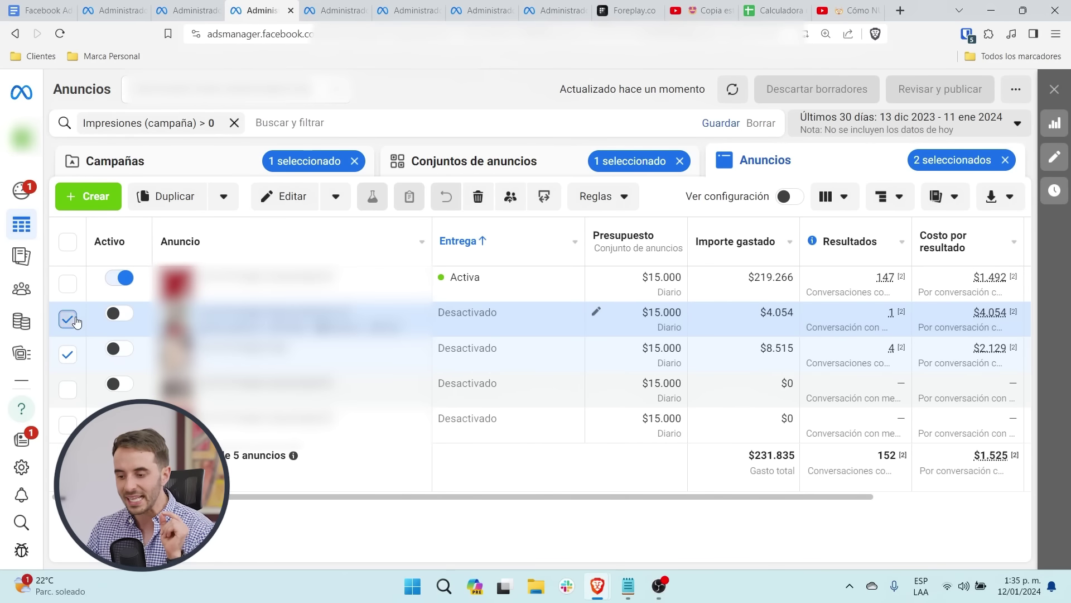
left_click(68, 319)
left_click(68, 354)
Step: Select the active ad again and highlight its amount spent and messaging conversation results
left_click(67, 283)
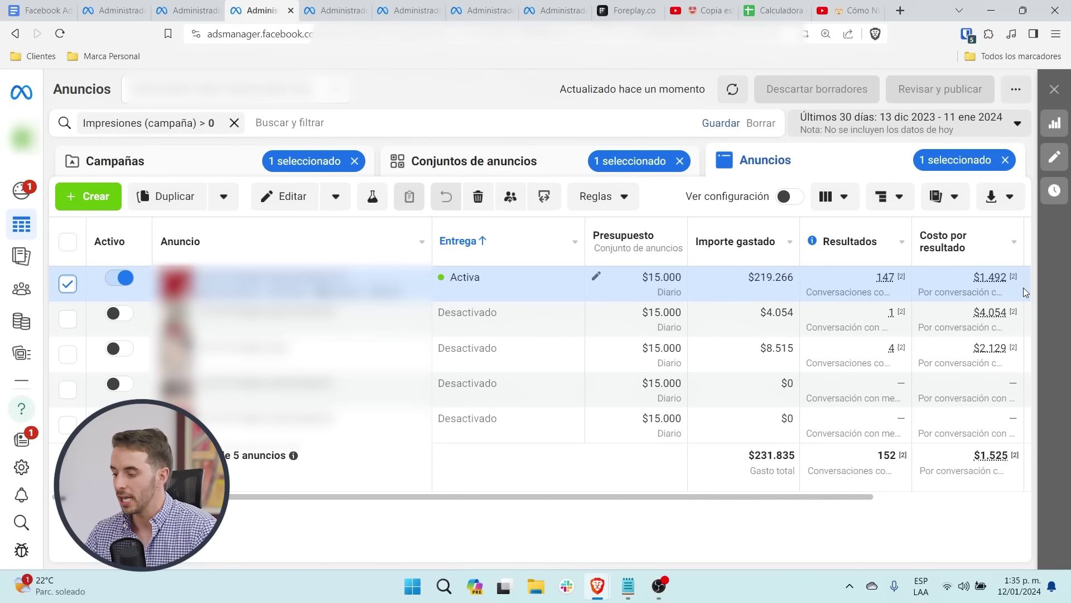
left_click_drag(748, 276, 783, 274)
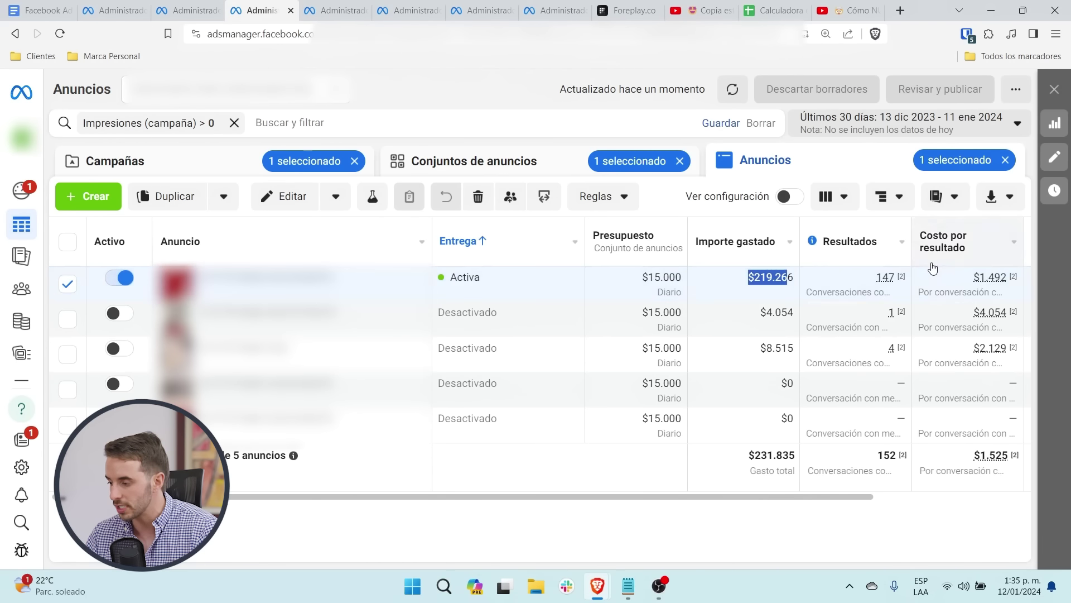
left_click(902, 276)
left_click(876, 268, "shift")
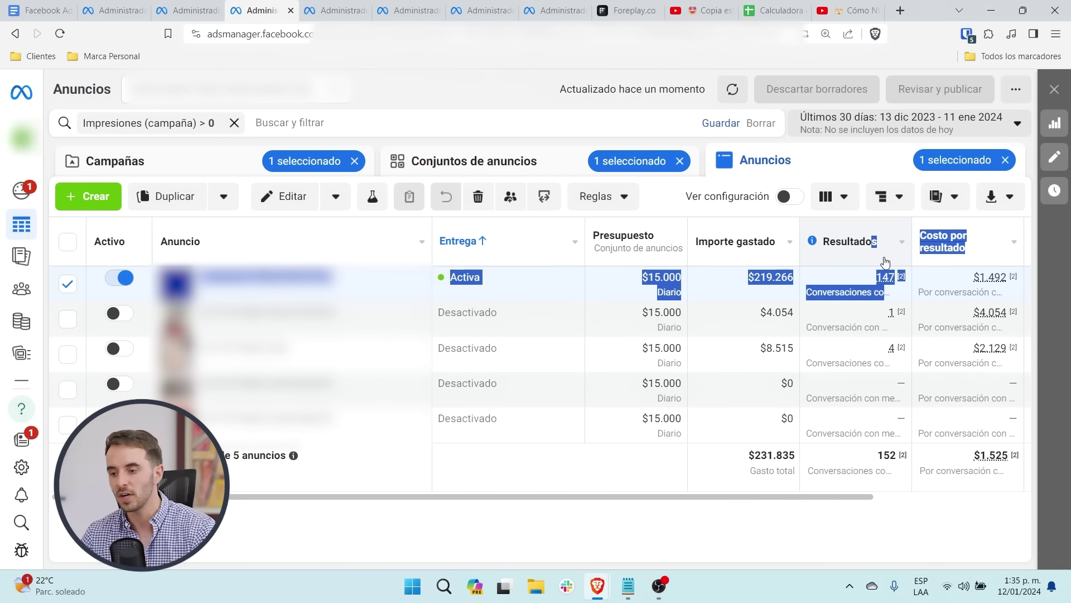
Step: Return to the Google Docs outline and highlight "tipos de anuncios" in point 5
left_click(40, 10)
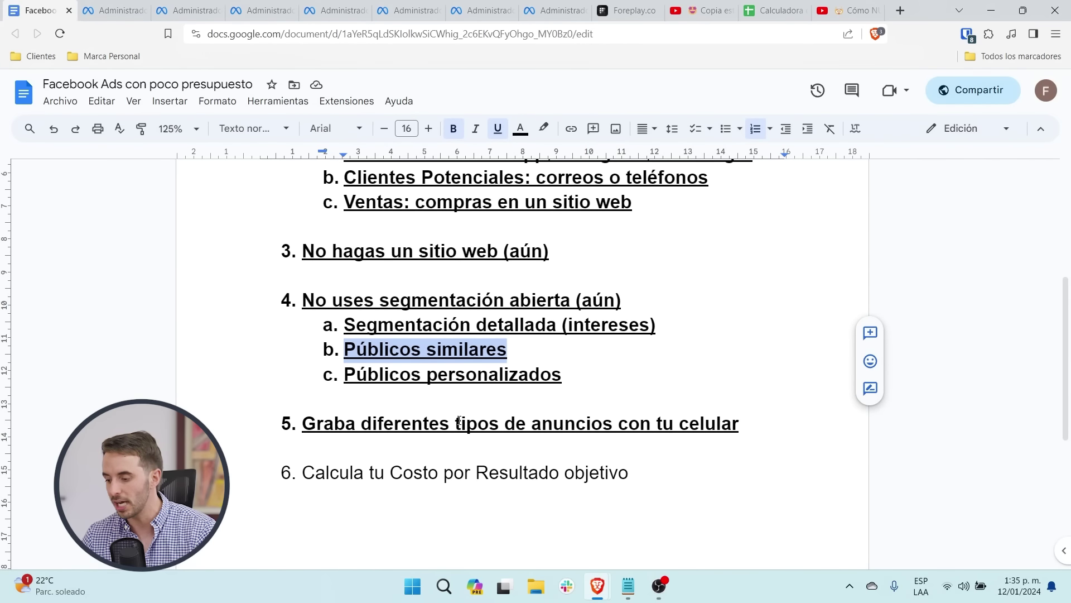
left_click_drag(456, 422, 612, 423)
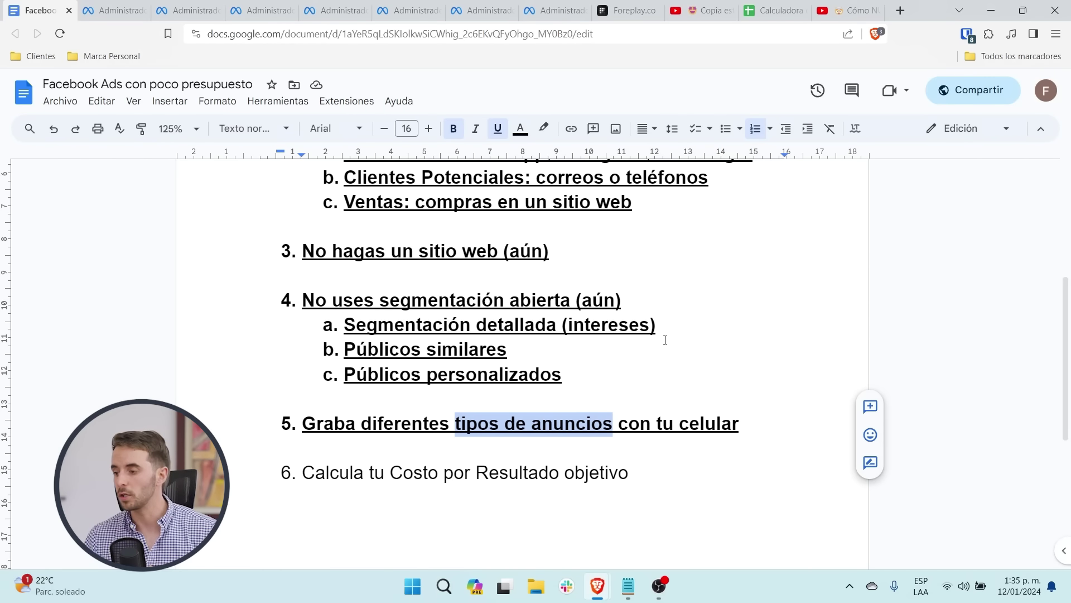
Step: Switch to the YouTube video on copying 5 ads, highlight its title, and skip through its testimonial, question-answer, benefits and educational examples
left_click(692, 10)
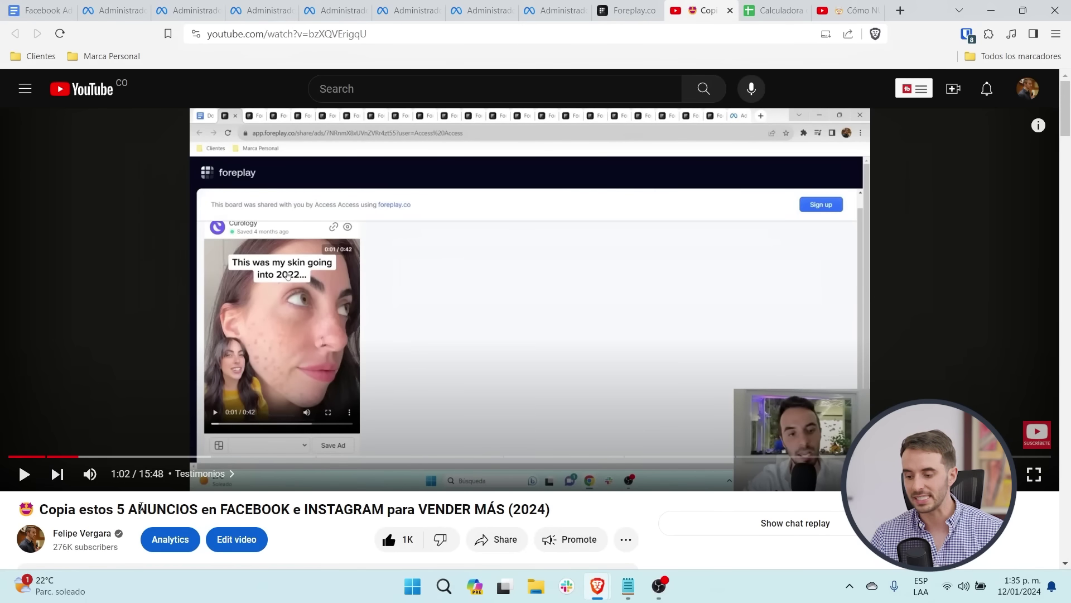
left_click_drag(116, 508, 501, 508)
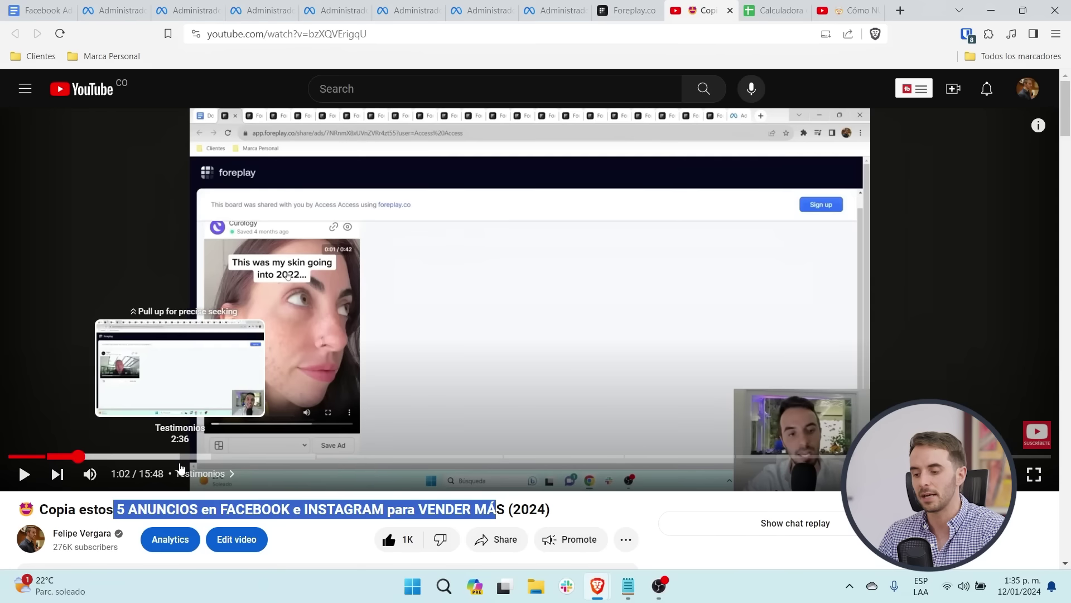
left_click(137, 462)
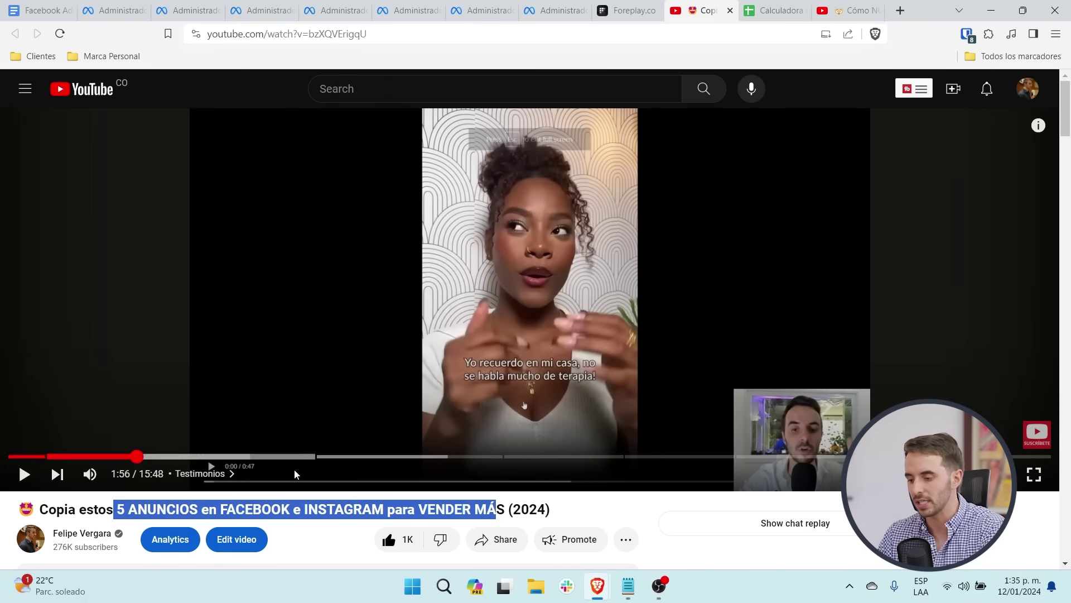
left_click(375, 457)
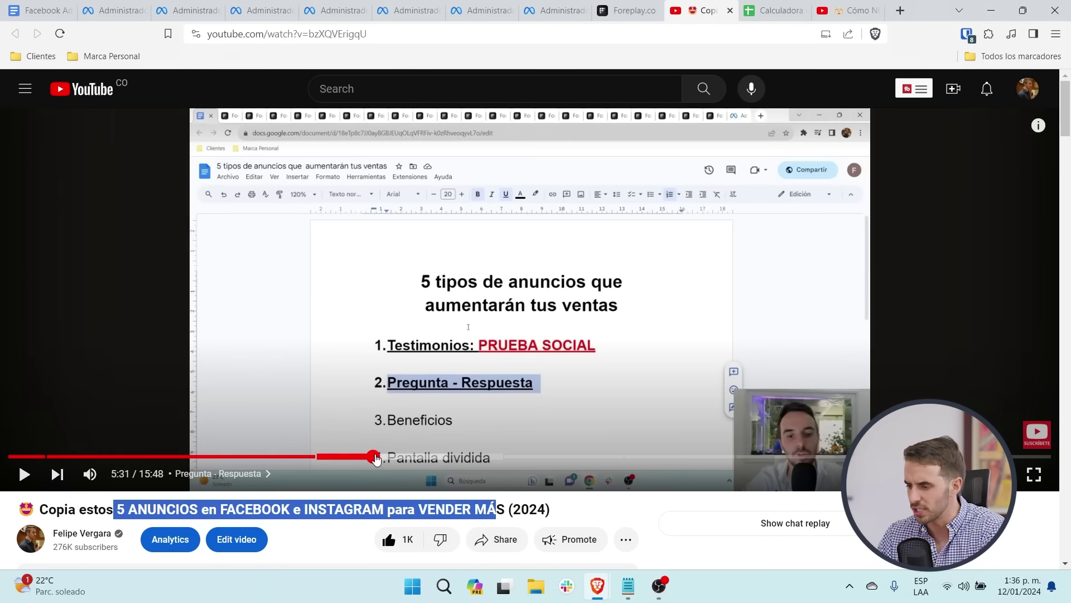
left_click(404, 457)
left_click(369, 457)
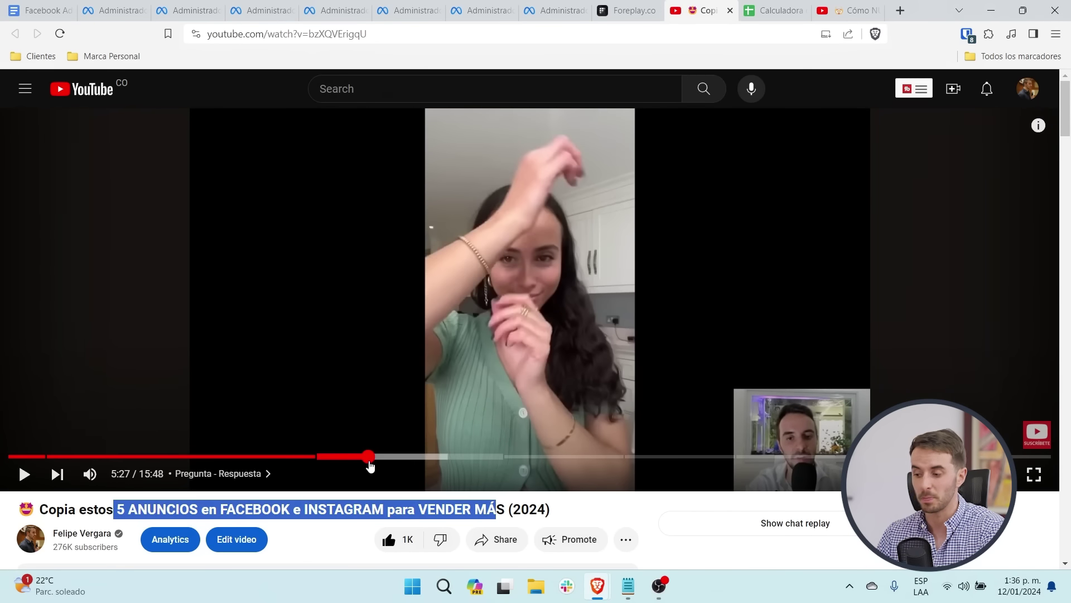
left_click(594, 457)
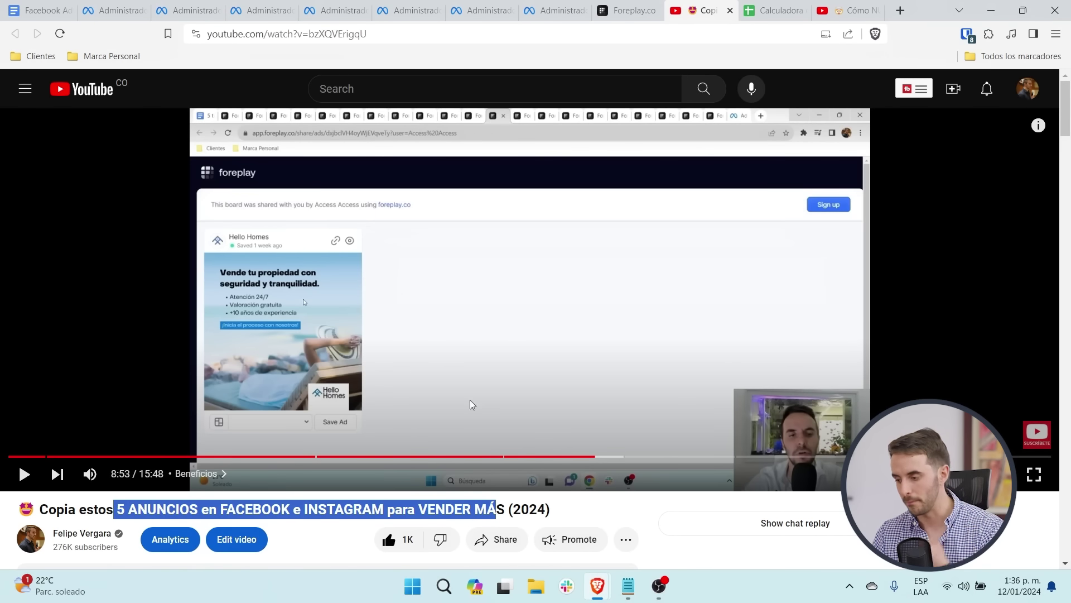
left_click(816, 457)
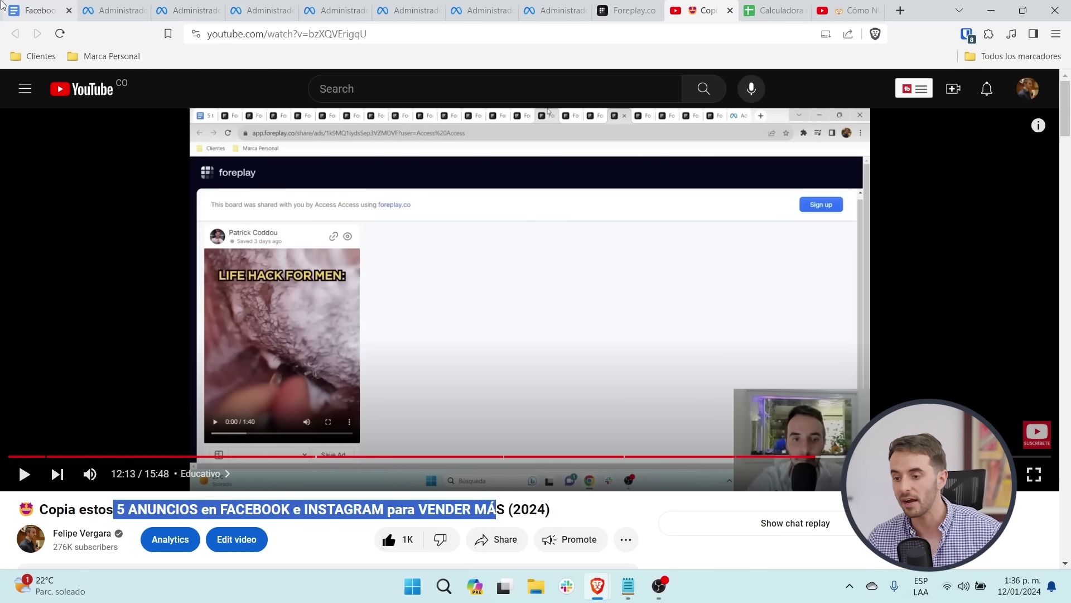
Step: Return to the Google Docs outline and bold and underline point 6, "Calcula tu Costo por Resultado objetivo"
left_click(42, 10)
left_click_drag(652, 426, 721, 416)
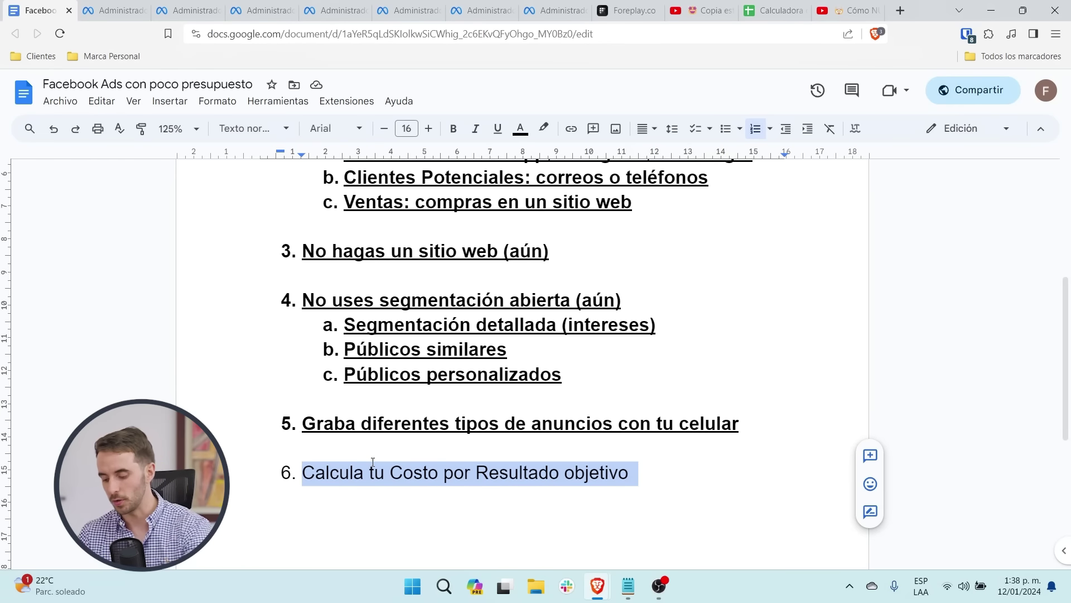
key("ctrl+b")
key("ctrl+u")
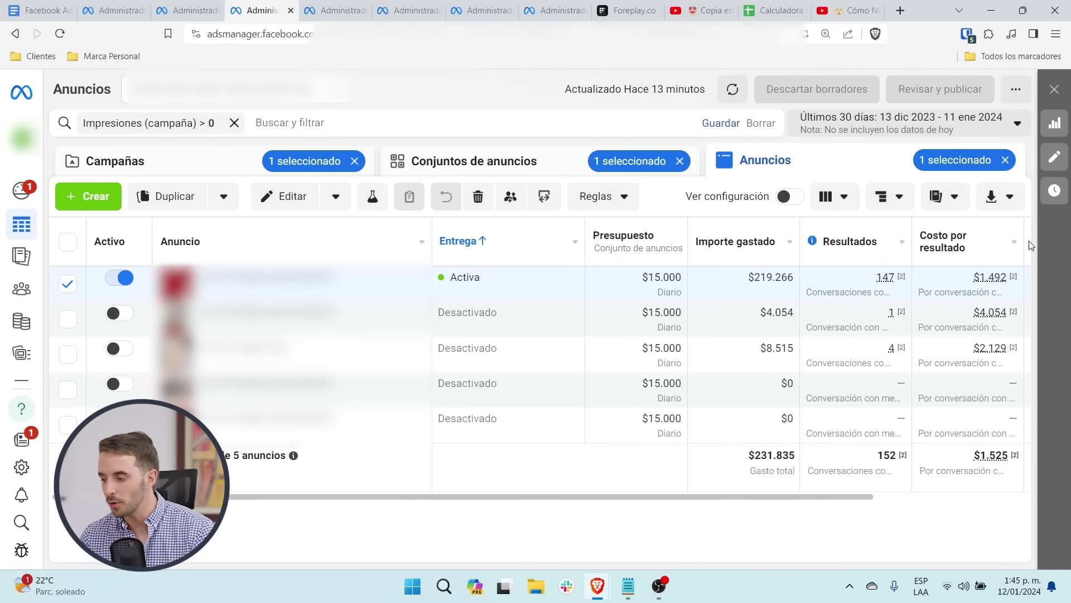
Step: Highlight the cost per messaging conversation of the active ad in the ads table
mouse_move(1003, 308)
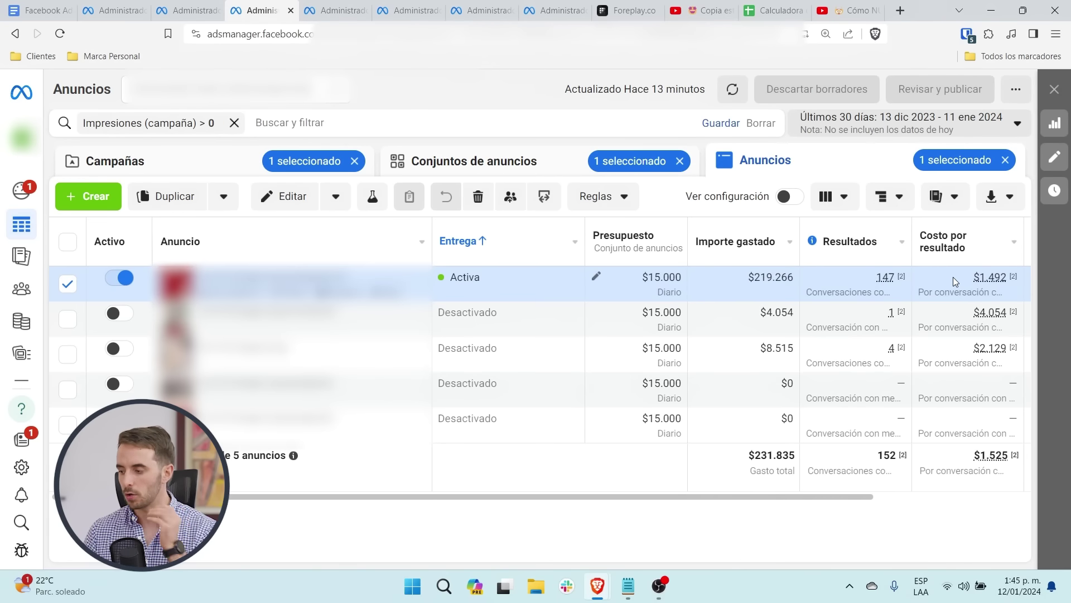
mouse_move(1024, 286)
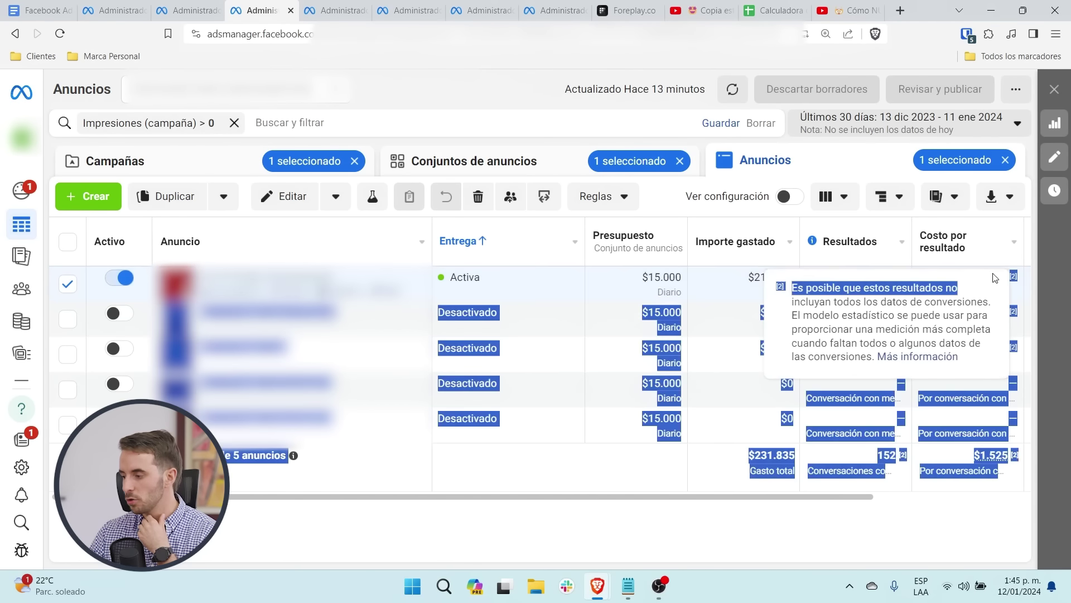
left_click_drag(1025, 286, 1031, 296)
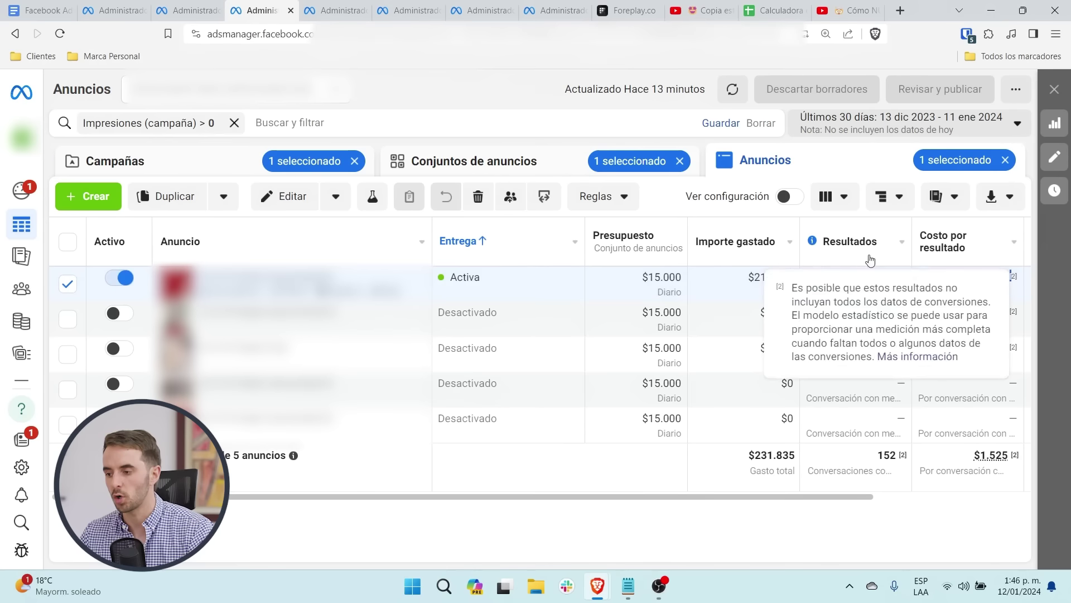
Step: Switch to the lead campaign's ads, highlight the second and third ads' cost per result, and open the website purchase campaign
left_click(410, 10)
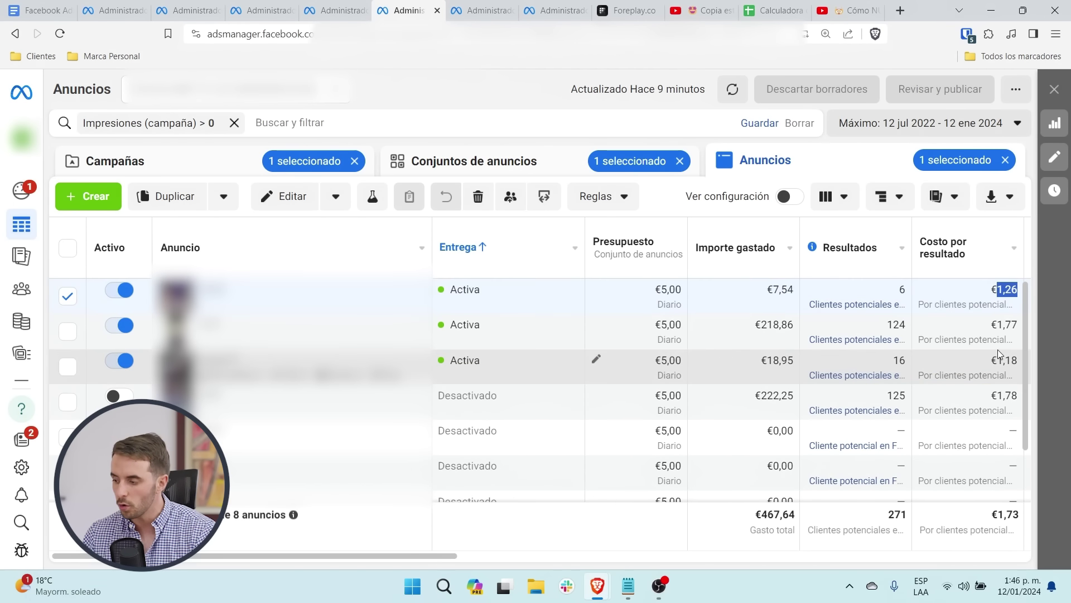
double_click(1007, 325)
double_click(1003, 361)
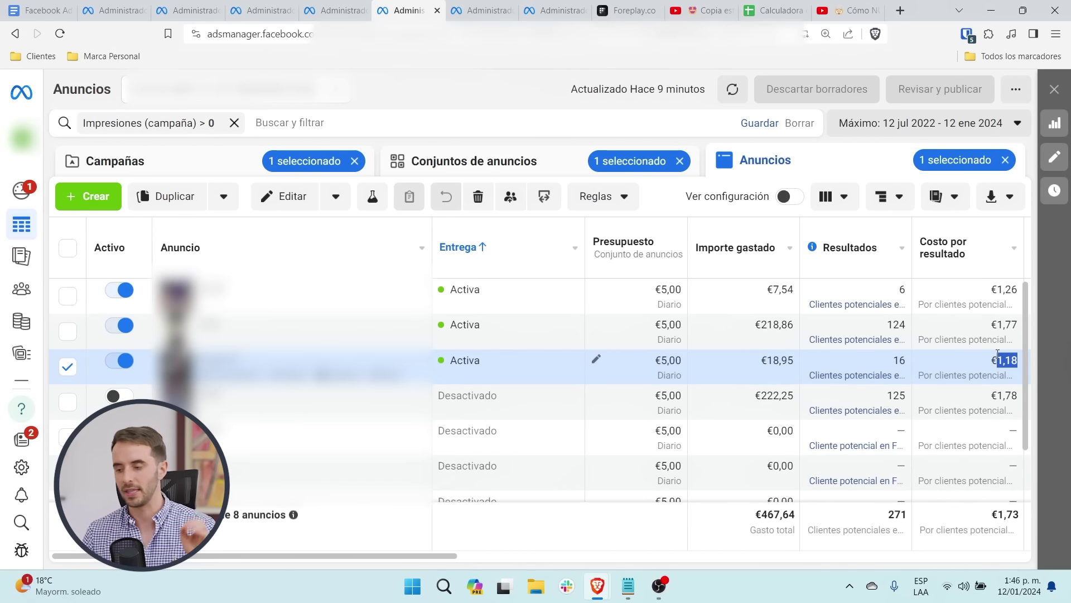
left_click(516, 8)
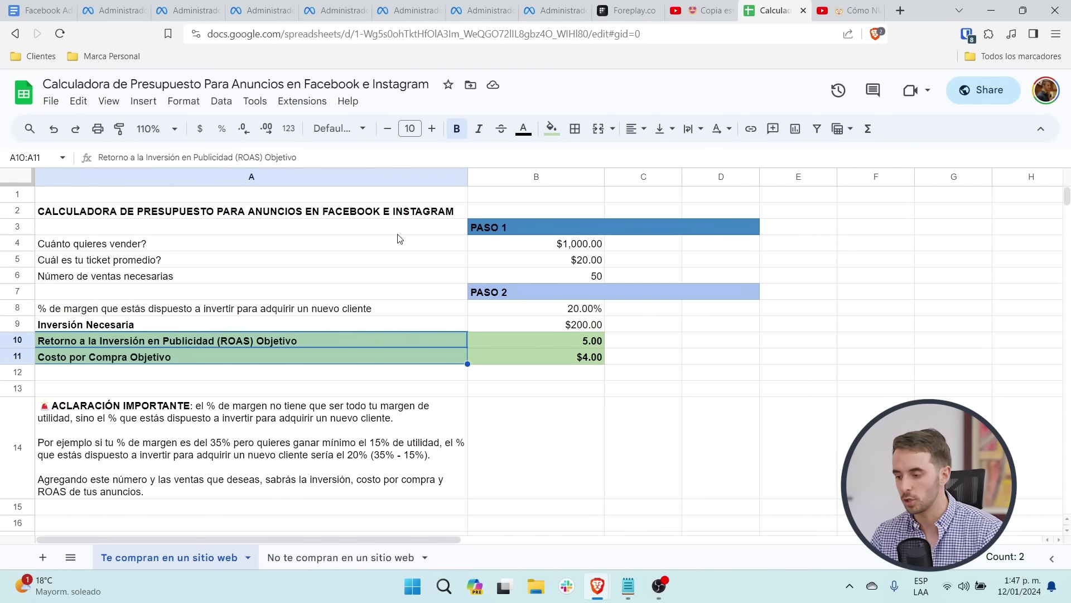
Step: In the budget calculator, highlight A2:D9 and the target ROAS and cost-per-purchase rows, and return to the website purchase campaign
left_click_drag(399, 212, 550, 322)
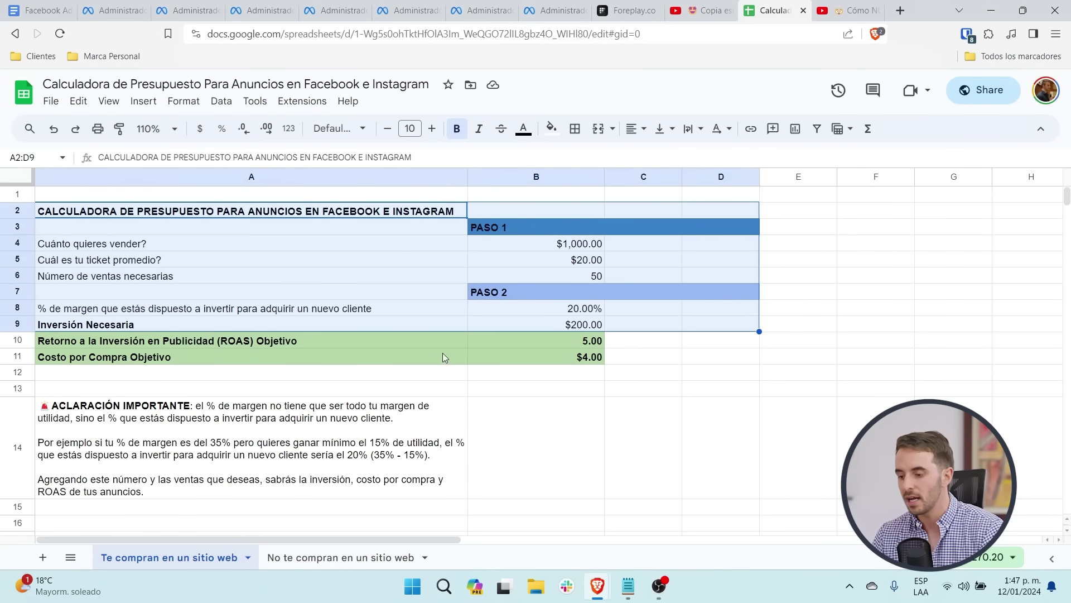
left_click_drag(378, 339, 534, 349)
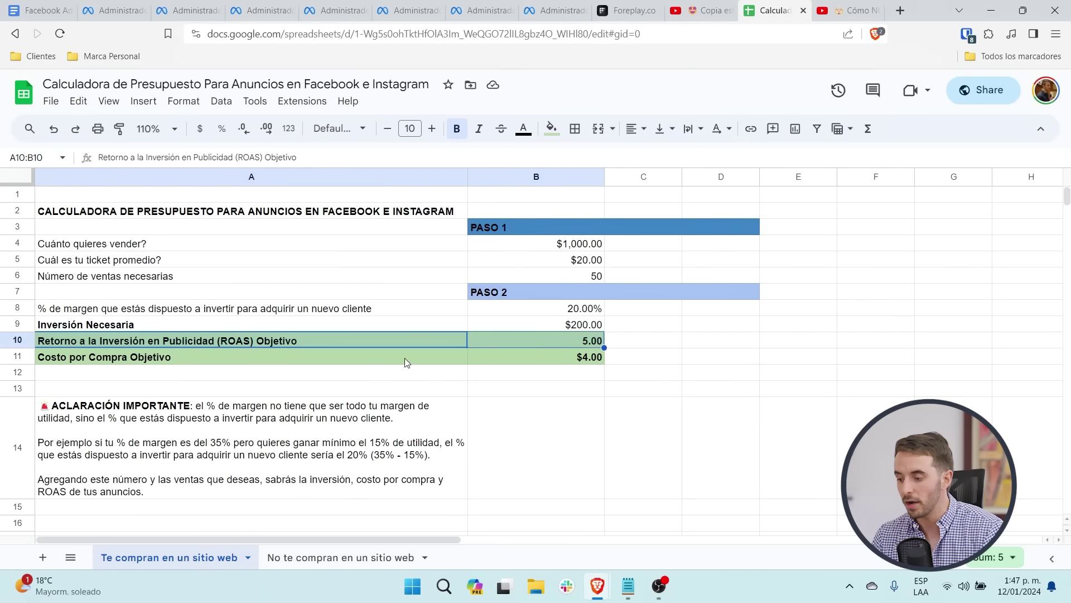
left_click_drag(404, 357, 522, 360)
left_click(478, 10)
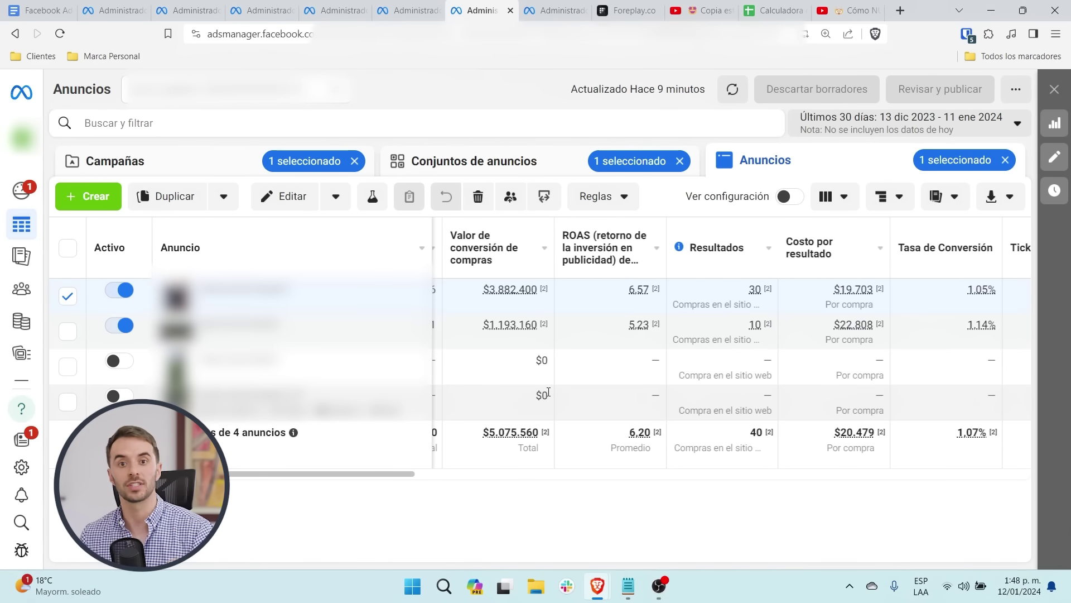
Step: Open the calculator's "No te compran en un sitio web" sheet and highlight its inputs and the "Costo por Cliente Potencial o Conversación Objetivo" row
left_click(776, 10)
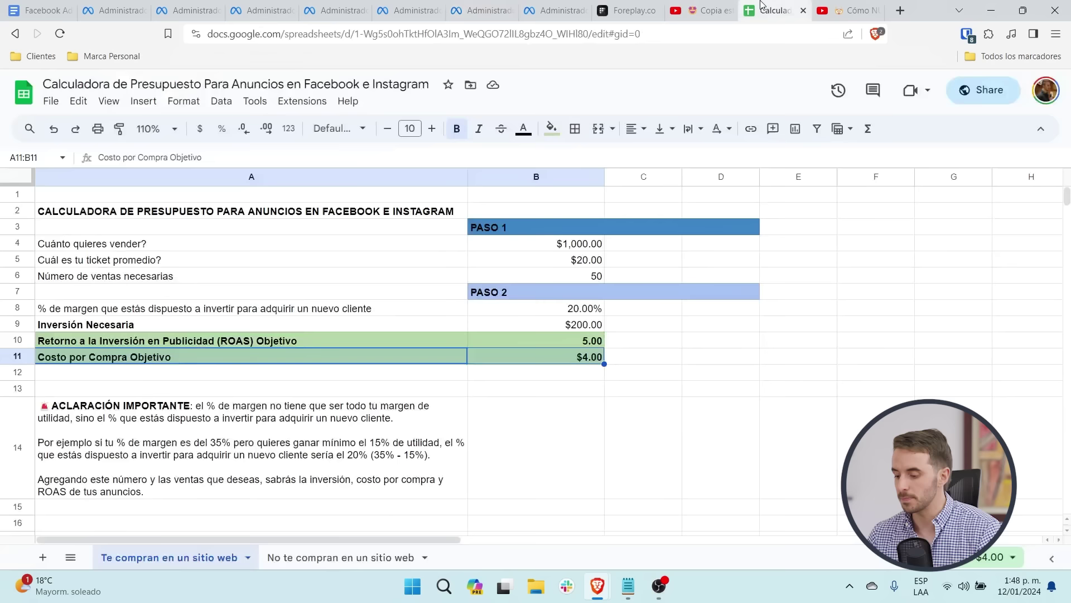
left_click(317, 557)
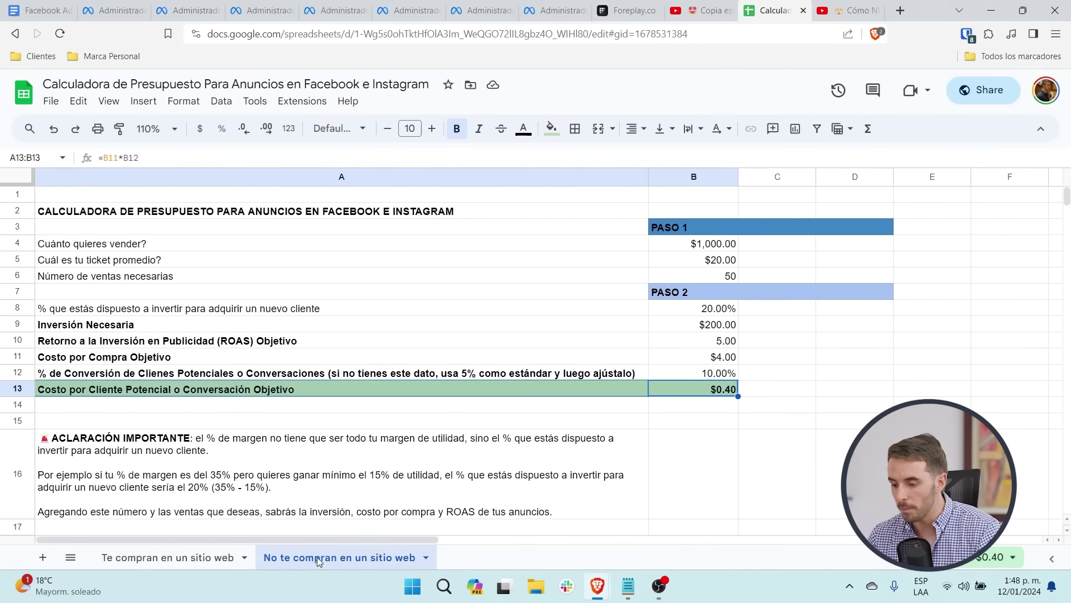
left_click(261, 390)
double_click(178, 389)
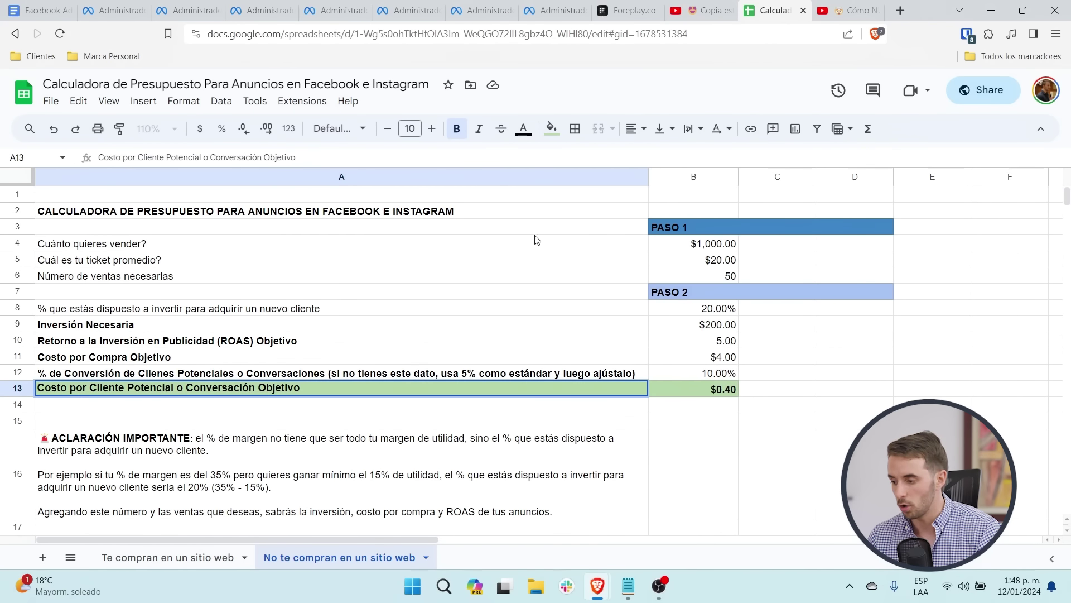
left_click_drag(539, 260, 653, 362)
left_click(153, 394)
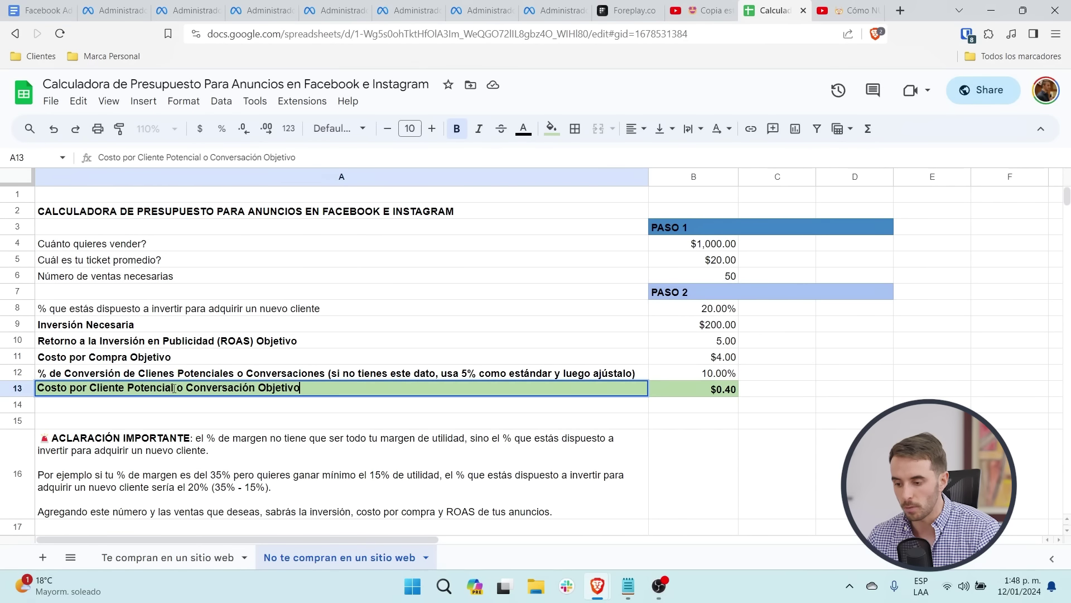
Step: Compare the calculator's target cost per lead and conversation with the cost per result in the lead and messaging campaigns
left_click(407, 11)
mouse_move(943, 247)
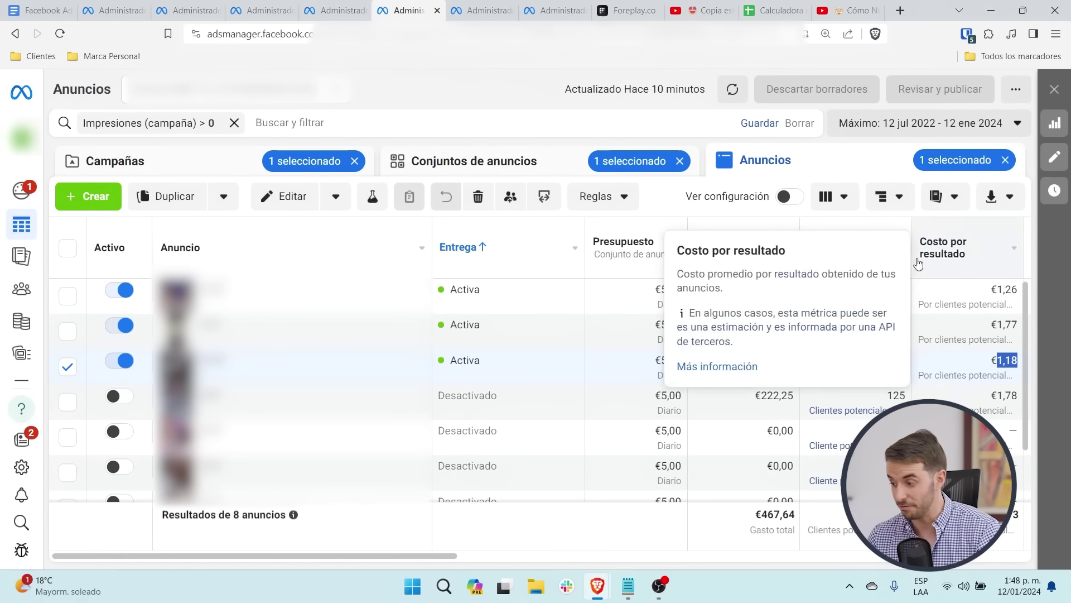
left_click(751, 8)
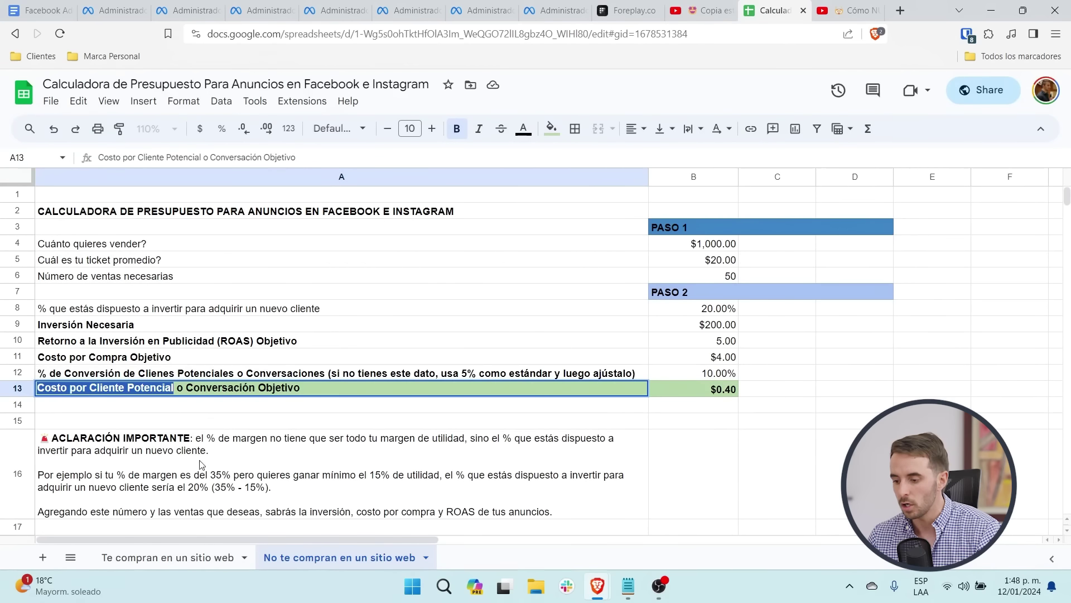
left_click_drag(186, 387, 248, 387)
left_click(247, 5)
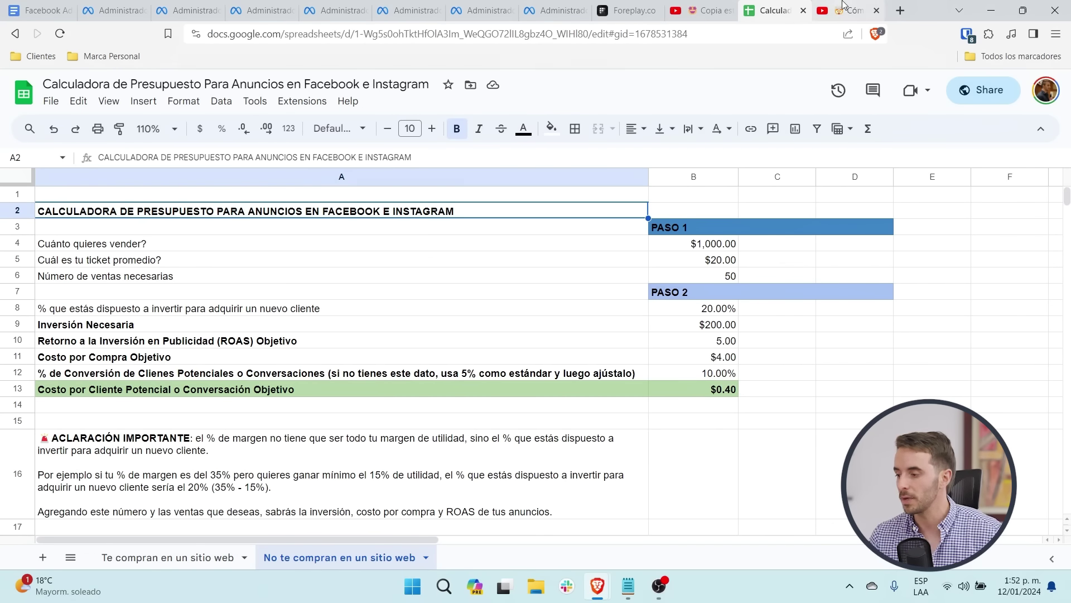
Step: Switch to the YouTube video "Cómo NUNCA PERDER DINERO en tus ANUNCIOS de FACEBOOK e INSTAGRAM", highlight its title, and skip ahead in it
key("ctrl+Tab")
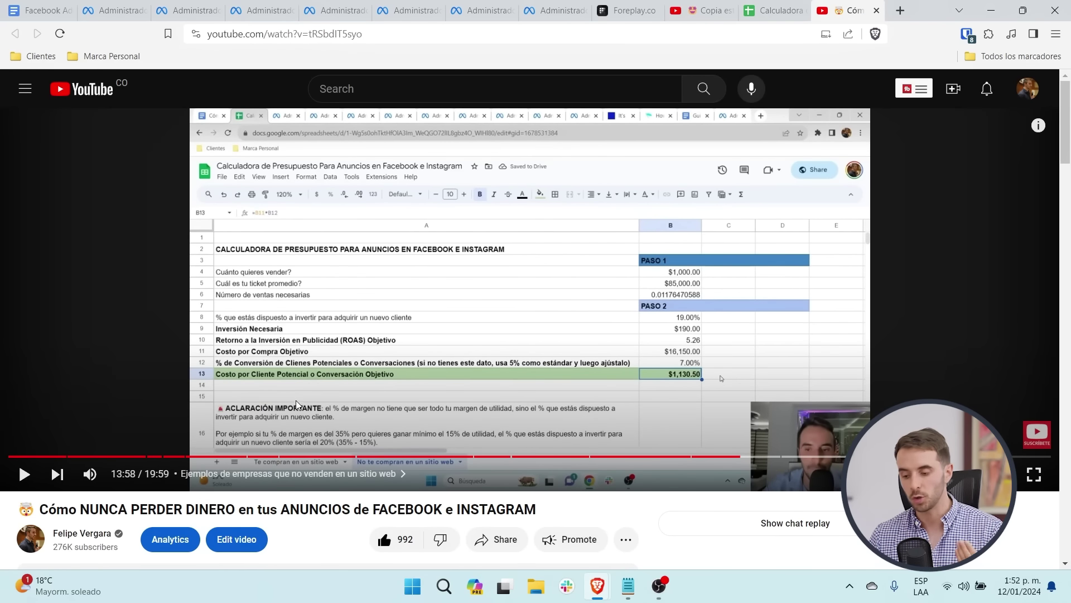
triple_click(237, 507)
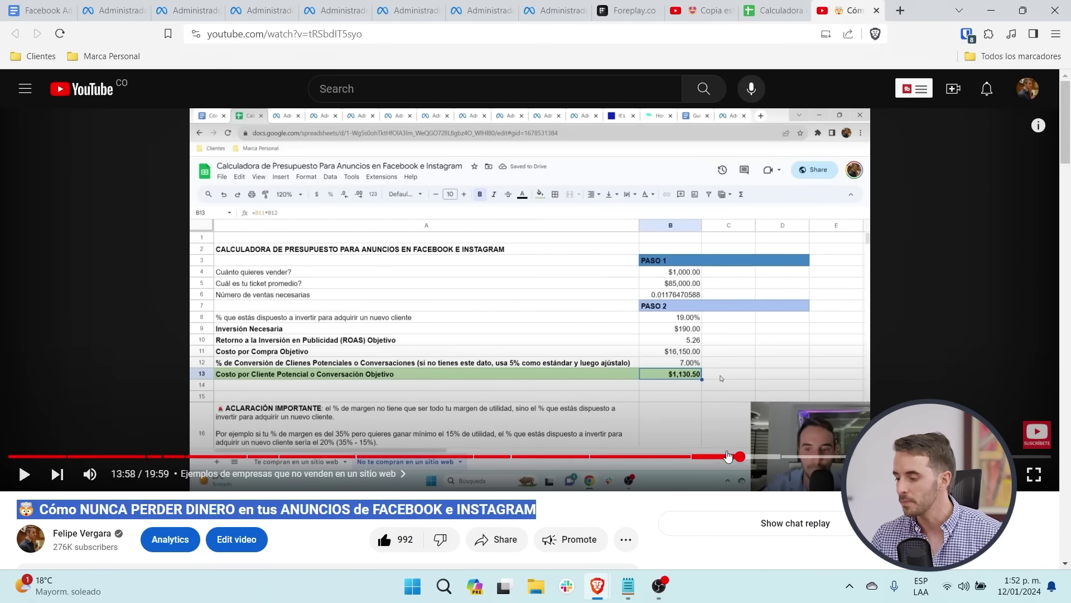
left_click(752, 457)
left_click_drag(751, 457, 799, 456)
Step: Highlight the budget calculator link in the video's pinned comment, and return to the calculator spreadsheet to select A1:D16
scroll(354, 509, "down", 9)
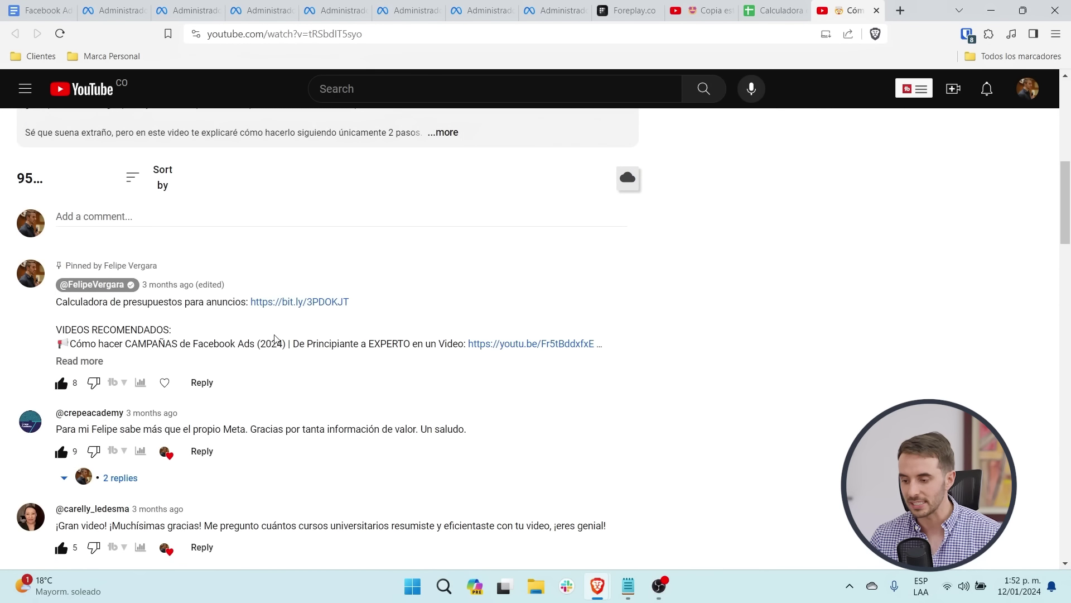
left_click_drag(228, 302, 389, 308)
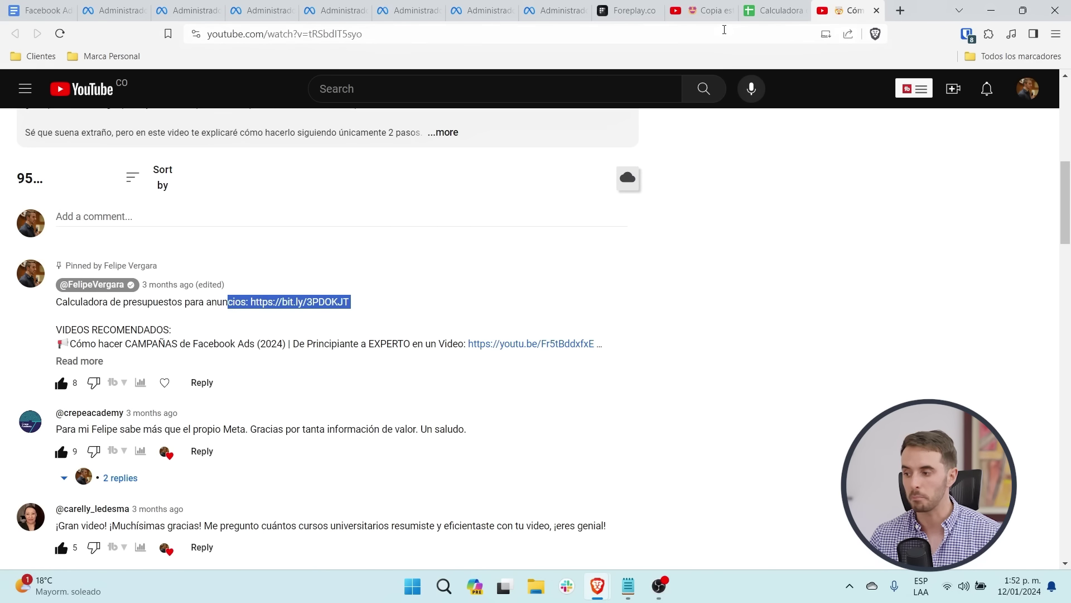
key("ctrl+shift+Tab")
left_click_drag(274, 197, 691, 443)
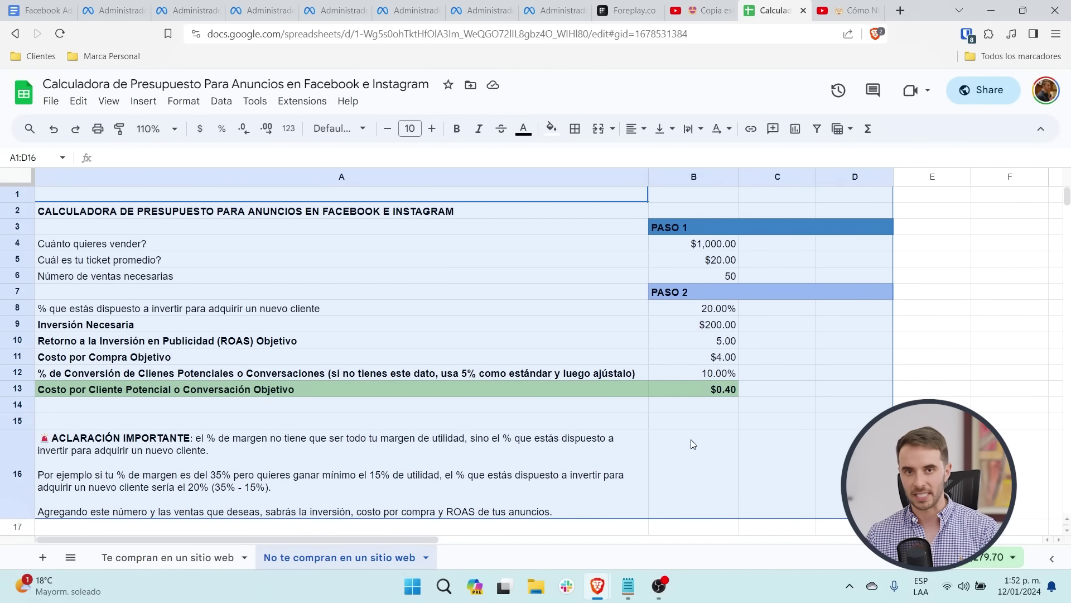